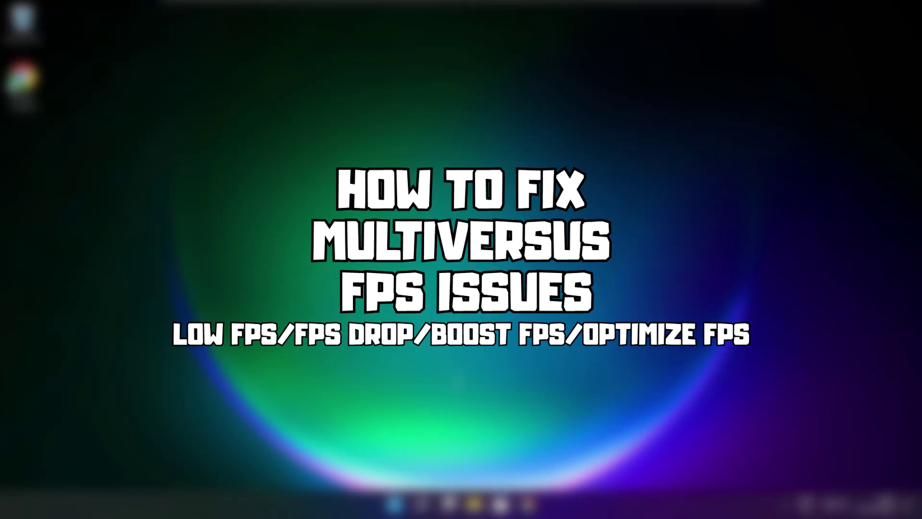
- Open the taskbar search panel to look up 'device manager'
left_click(423, 505)
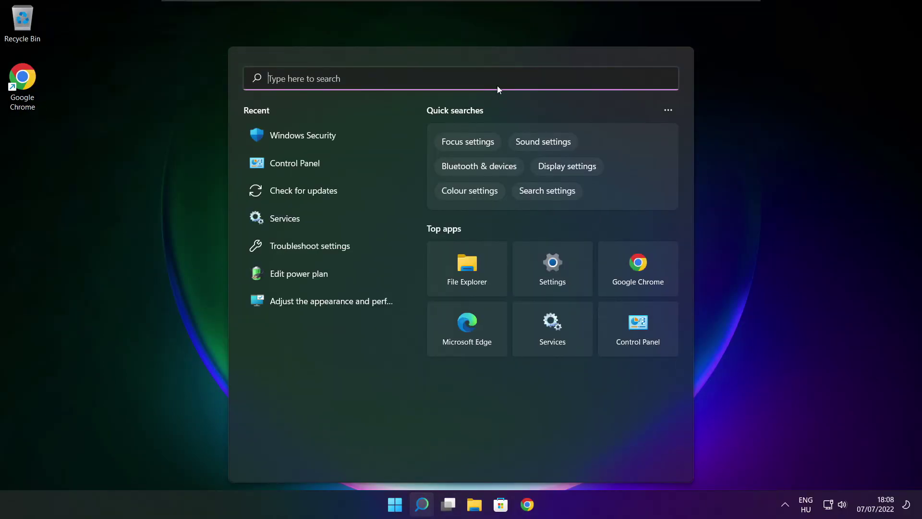
type("d")
type("evice man")
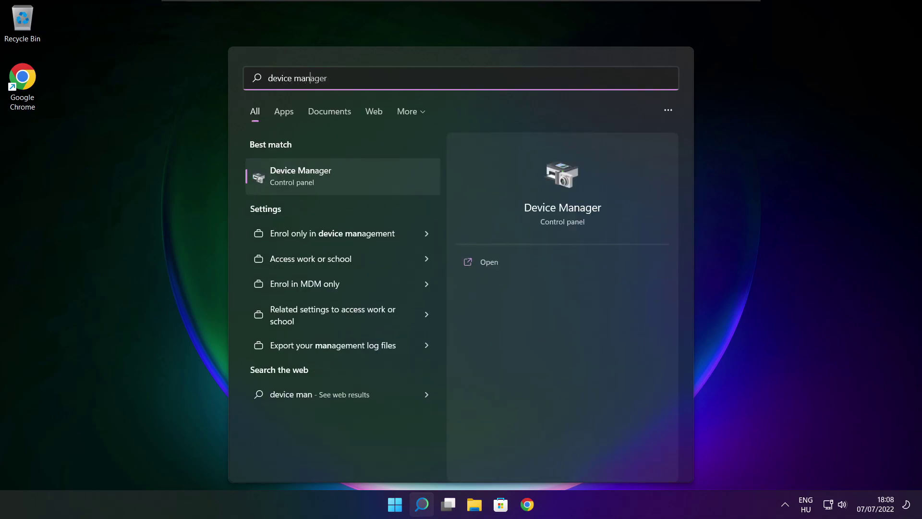
type("ager")
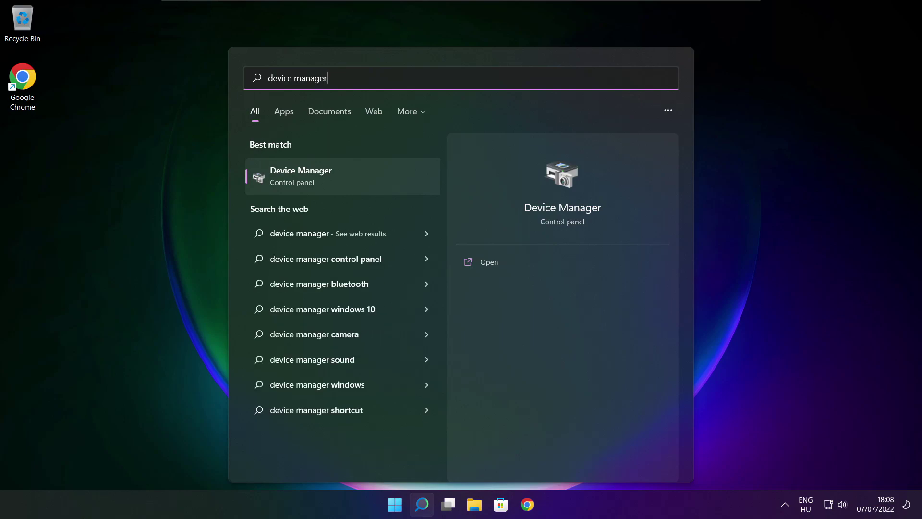
- Run an automatic driver search for the VMware SVGA 3D adaptor in maximized Device Manager
left_click(377, 180)
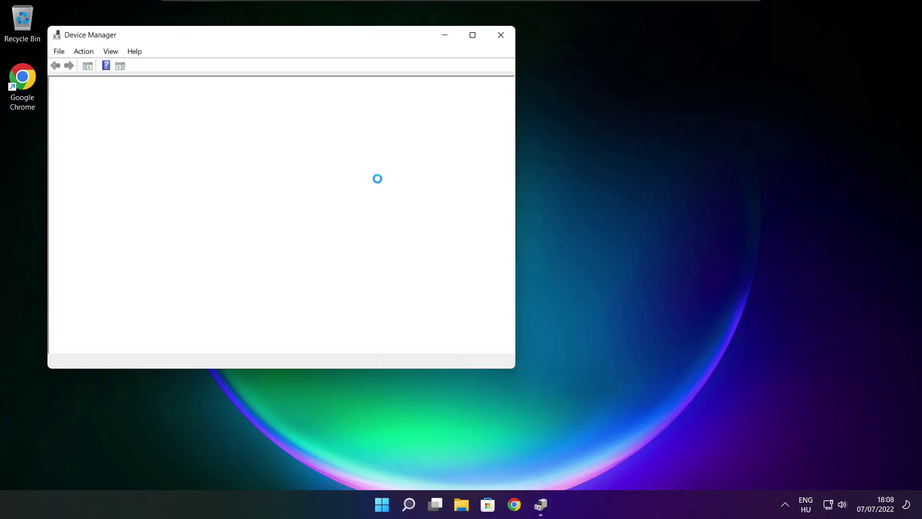
left_click(473, 35)
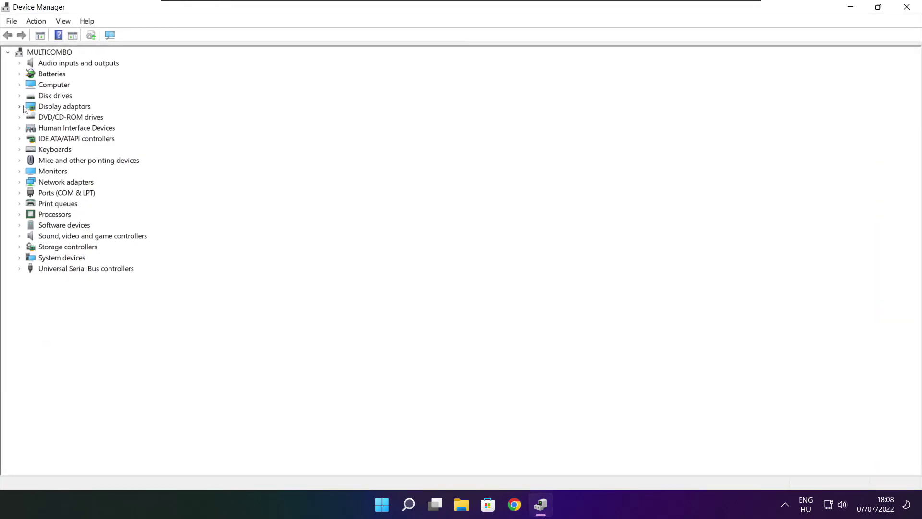
left_click(41, 107)
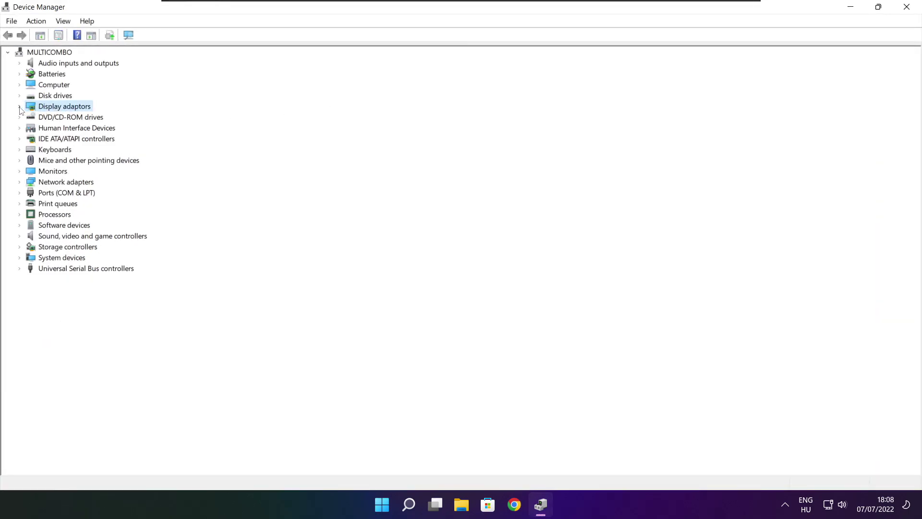
left_click(21, 106)
left_click(62, 118)
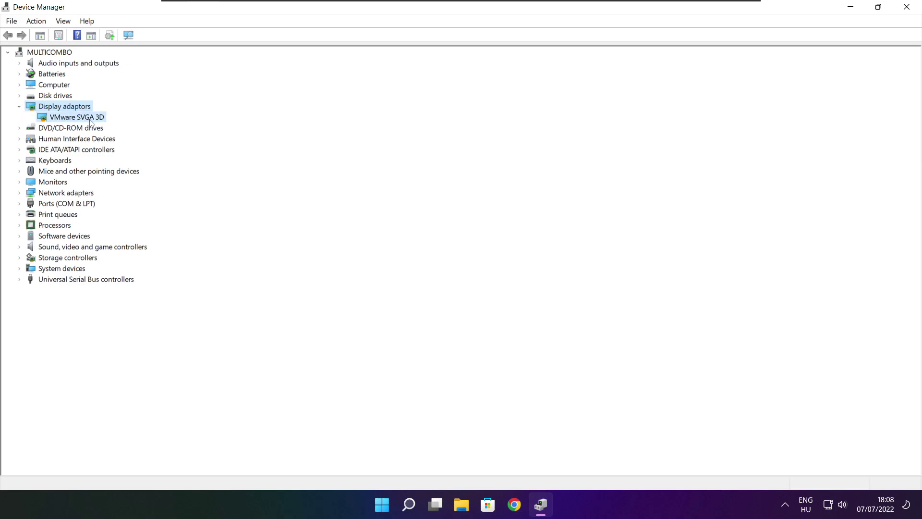
right_click(67, 120)
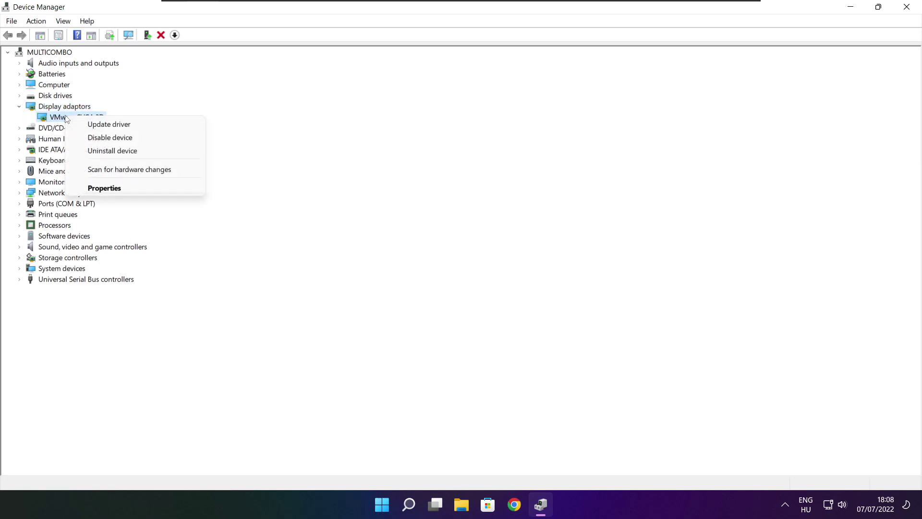
left_click(133, 127)
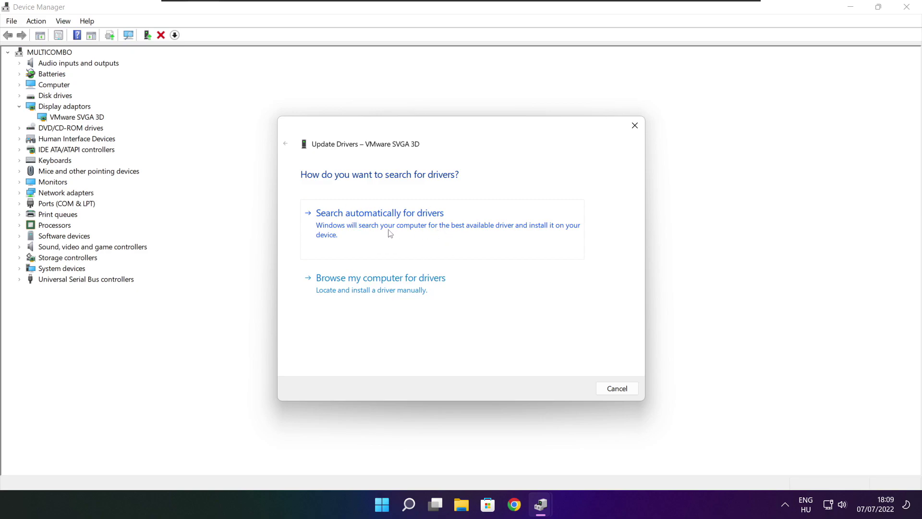
left_click(424, 231)
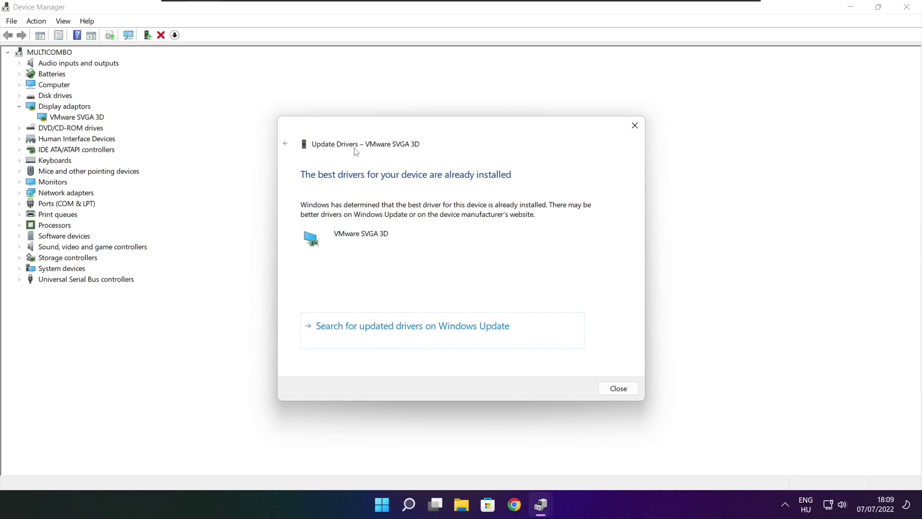
left_click(618, 389)
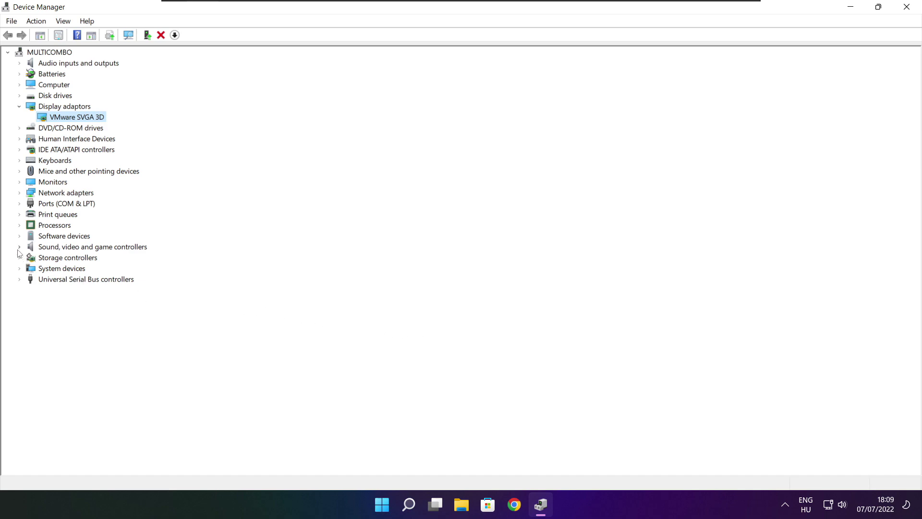
- Run an automatic driver search for the High Definition Audio Device under Sound, video and game controllers
left_click(43, 247)
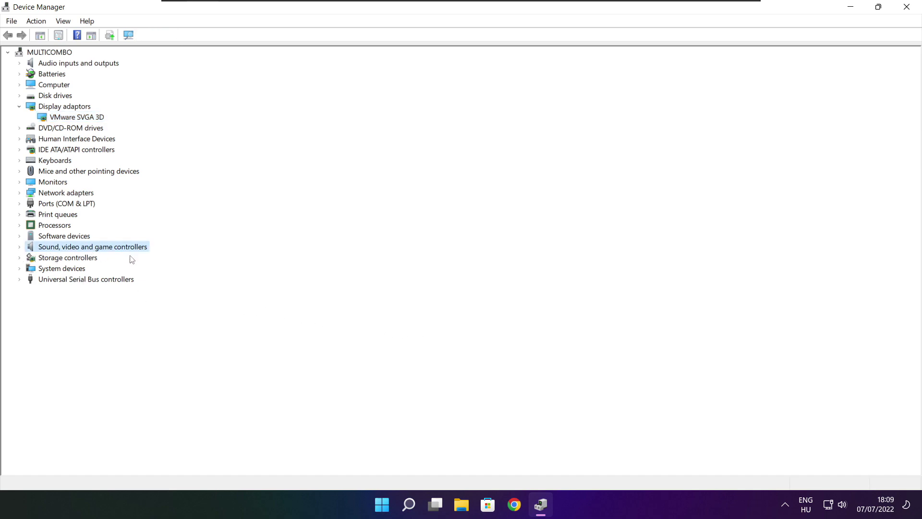
left_click(20, 247)
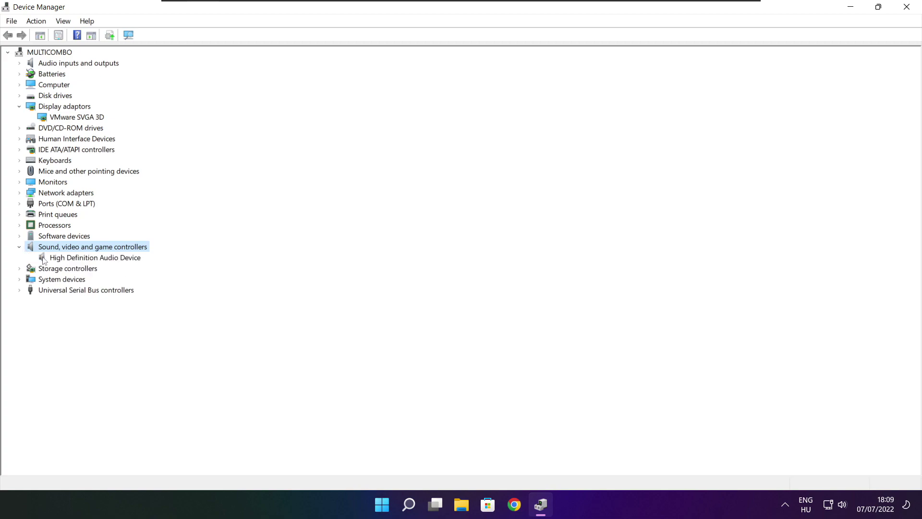
left_click(91, 261)
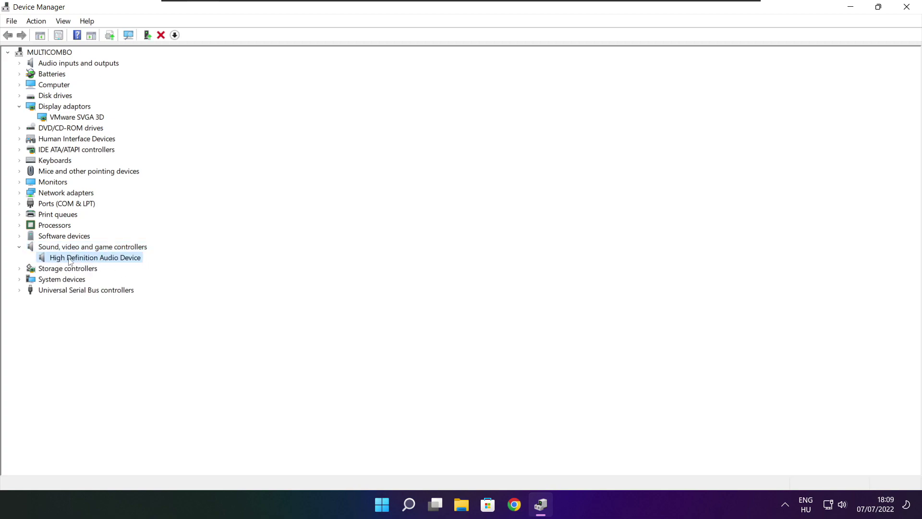
right_click(92, 260)
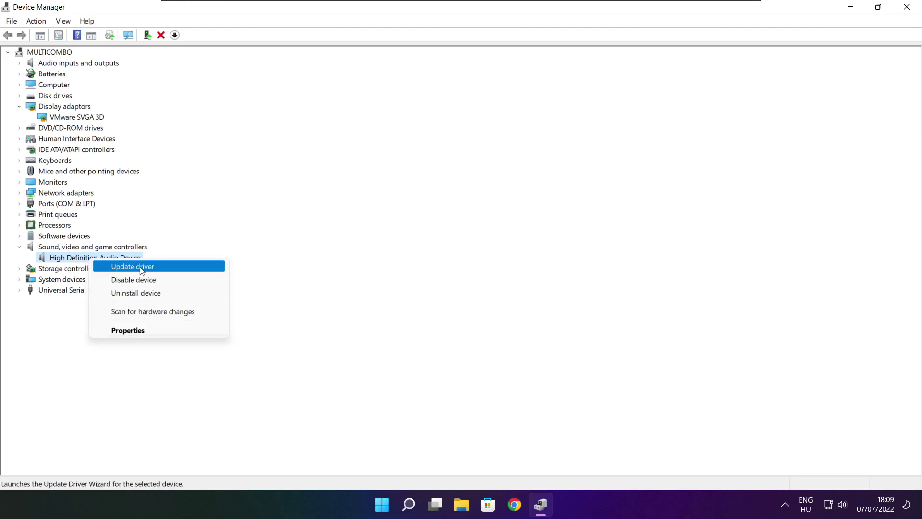
left_click(180, 270)
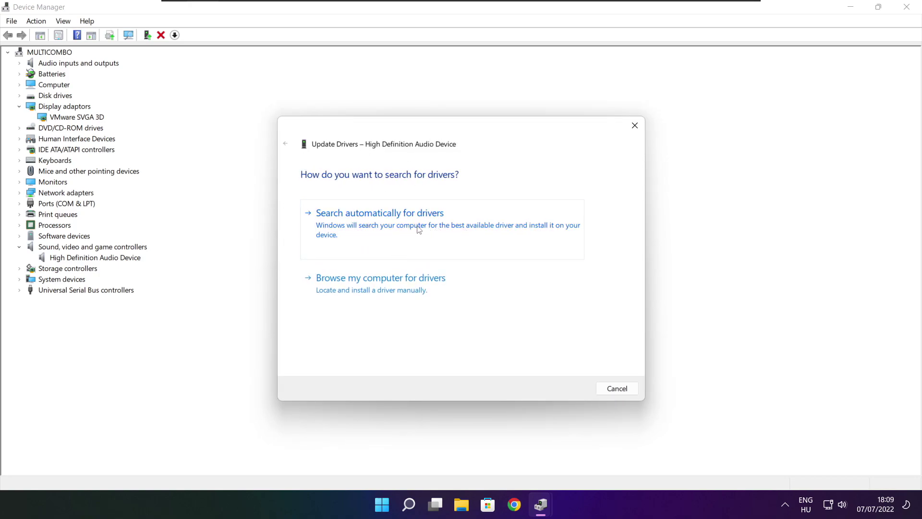
left_click(401, 229)
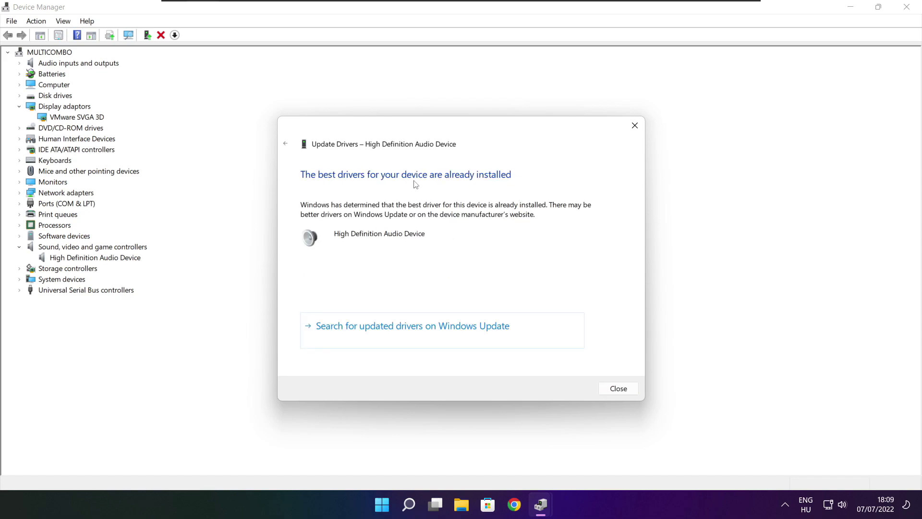
left_click(618, 388)
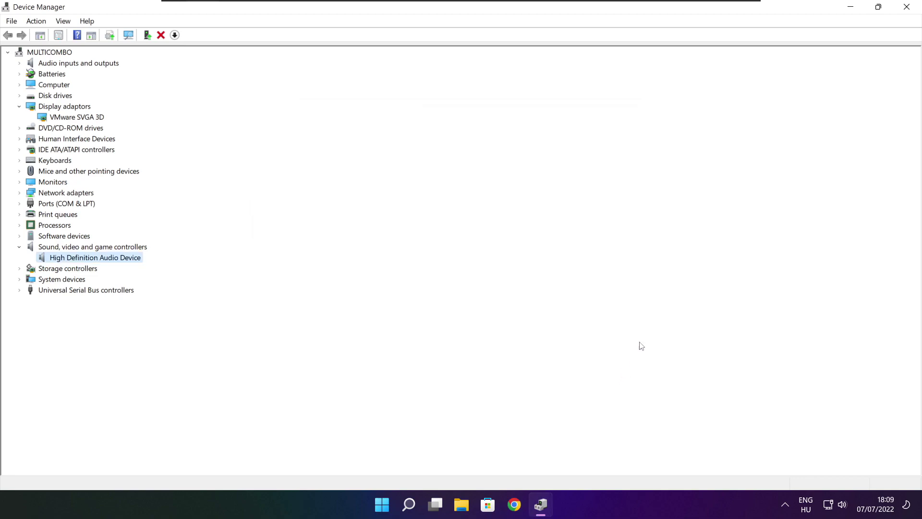
- Close Device Manager and activate the High performance plan via 'edit power plan'
left_click(908, 8)
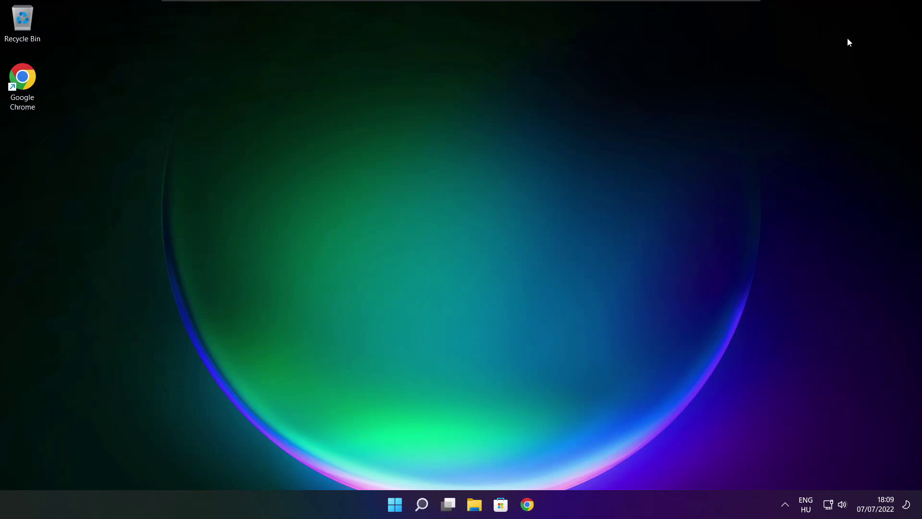
left_click(423, 505)
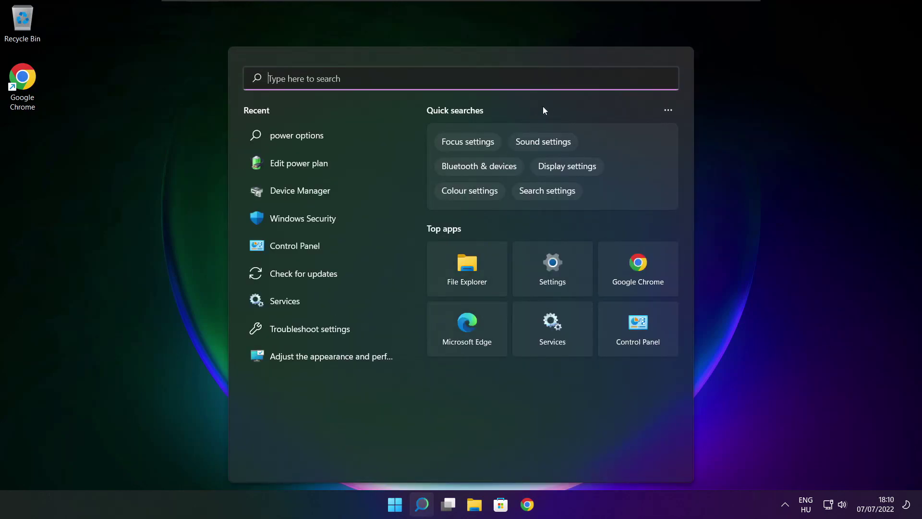
type("edit p")
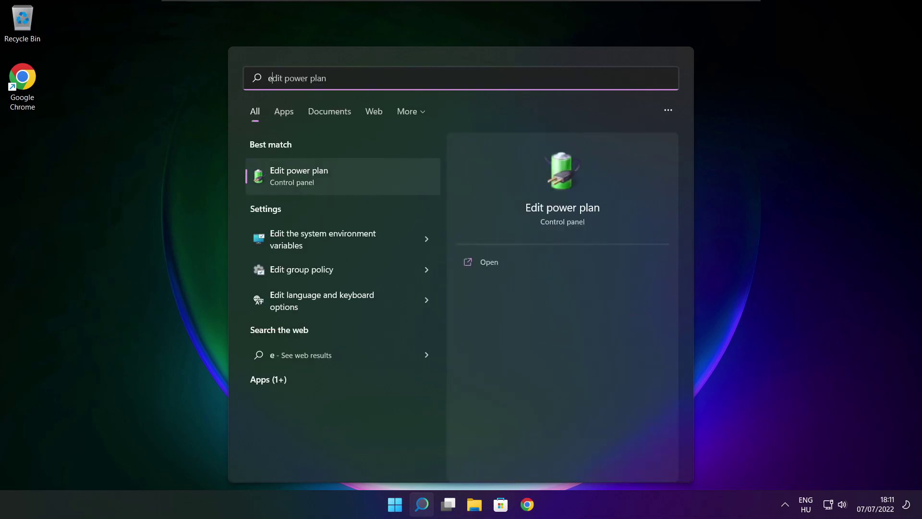
type("ower plan")
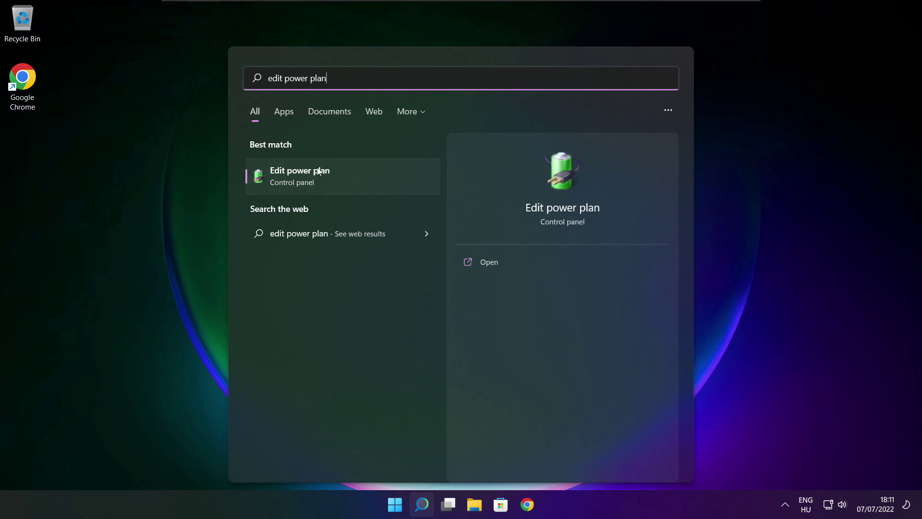
left_click(363, 179)
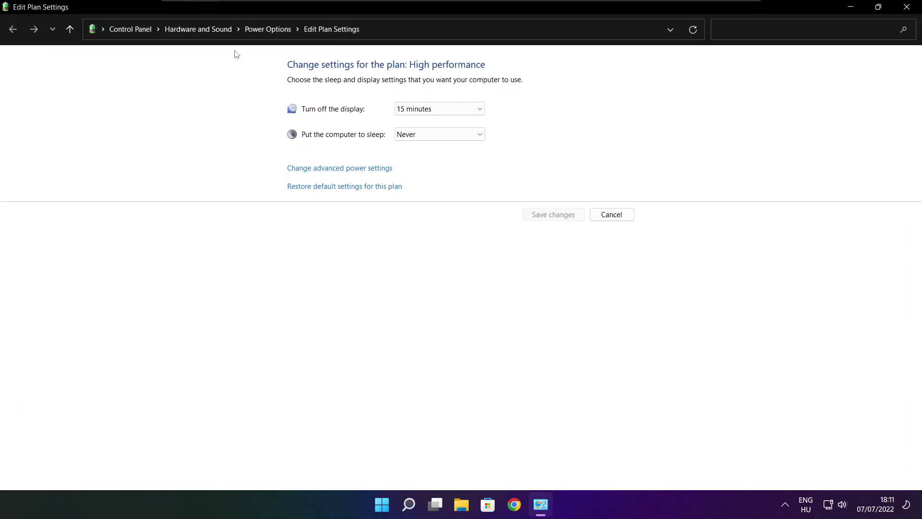
left_click(274, 34)
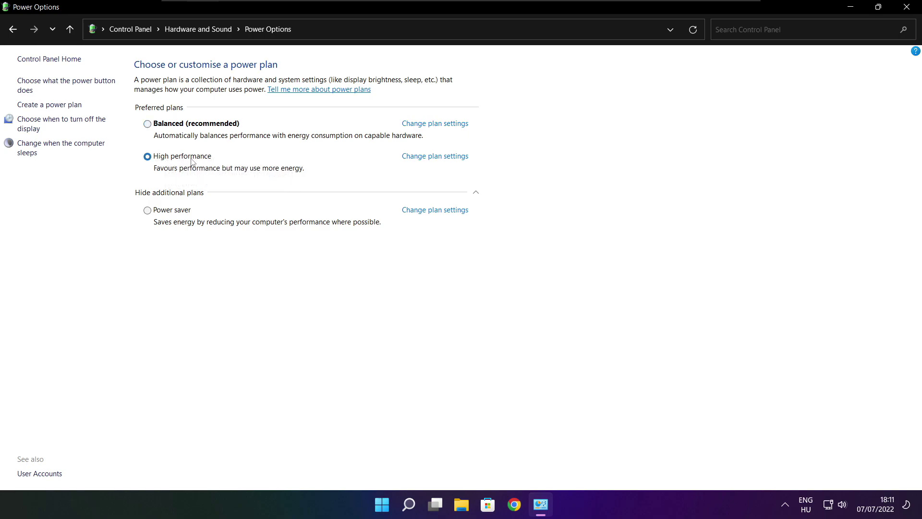
left_click(148, 156)
- Close Power Options and turn Game Mode off and back on in Settings
left_click(909, 7)
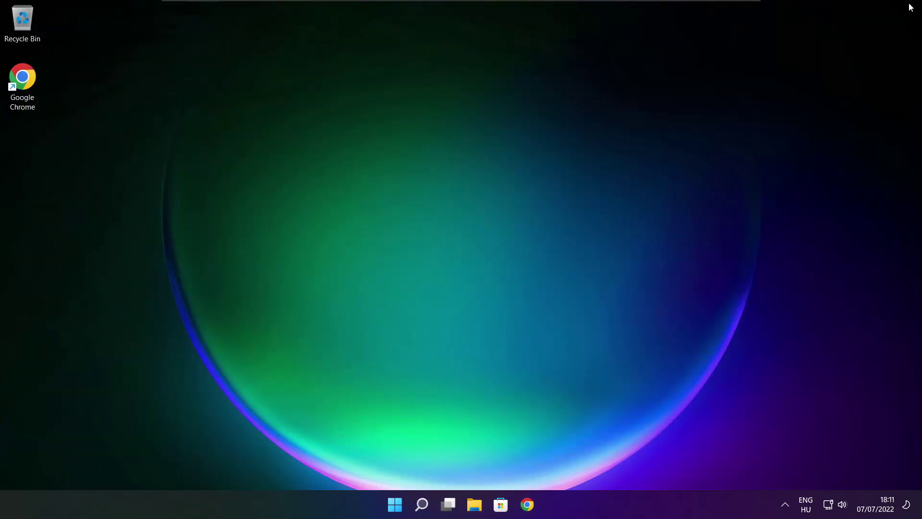
right_click(421, 503)
left_click(423, 504)
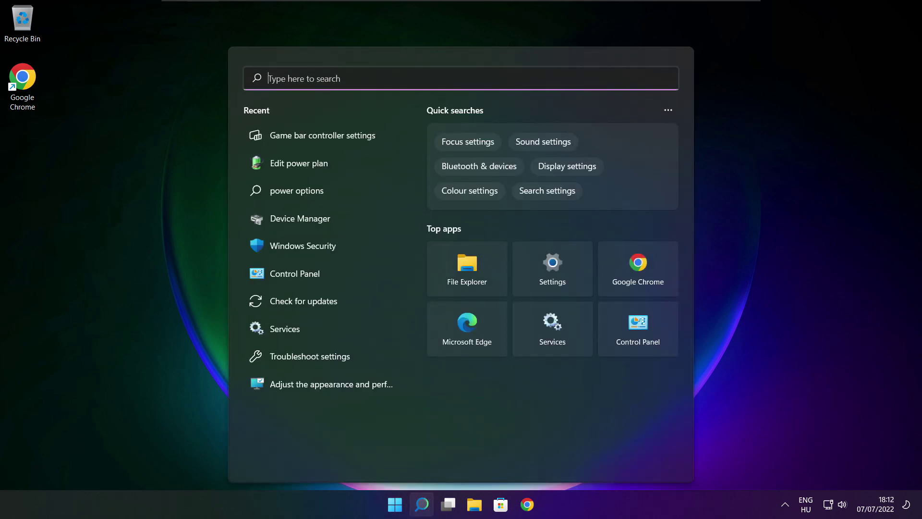
type("game ")
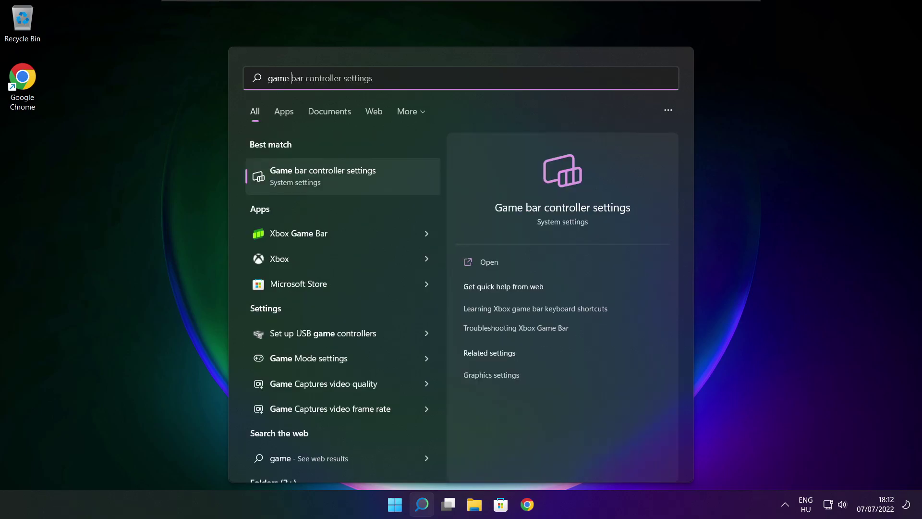
type("mode")
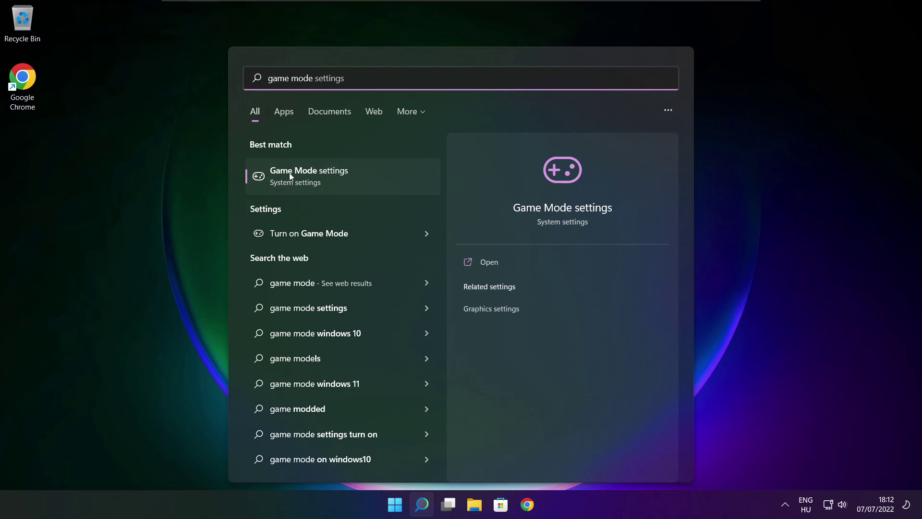
left_click(366, 175)
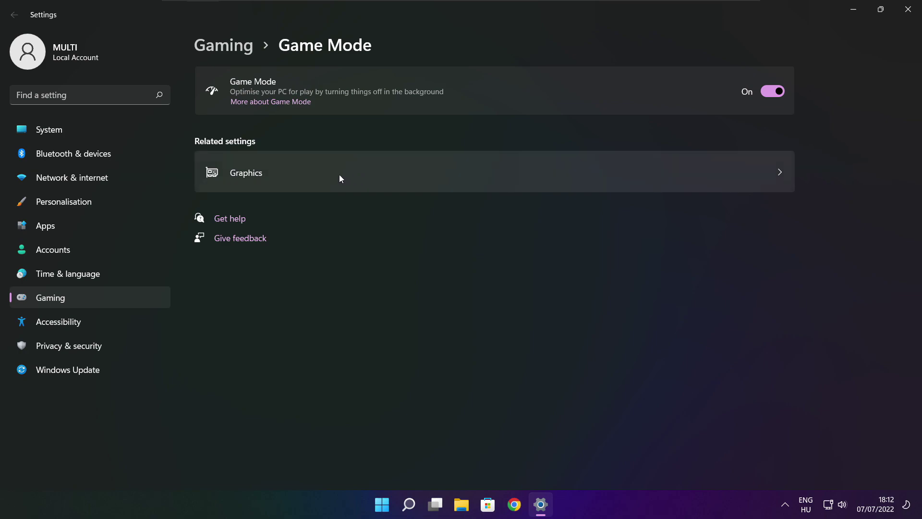
left_click(779, 91)
- Review the Xbox Game Bar settings under Gaming, then close Settings
left_click(224, 48)
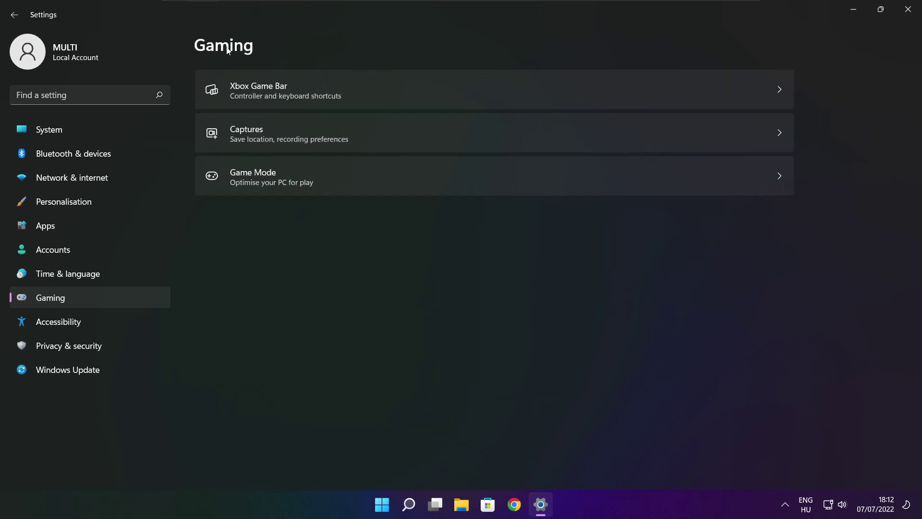
left_click(375, 97)
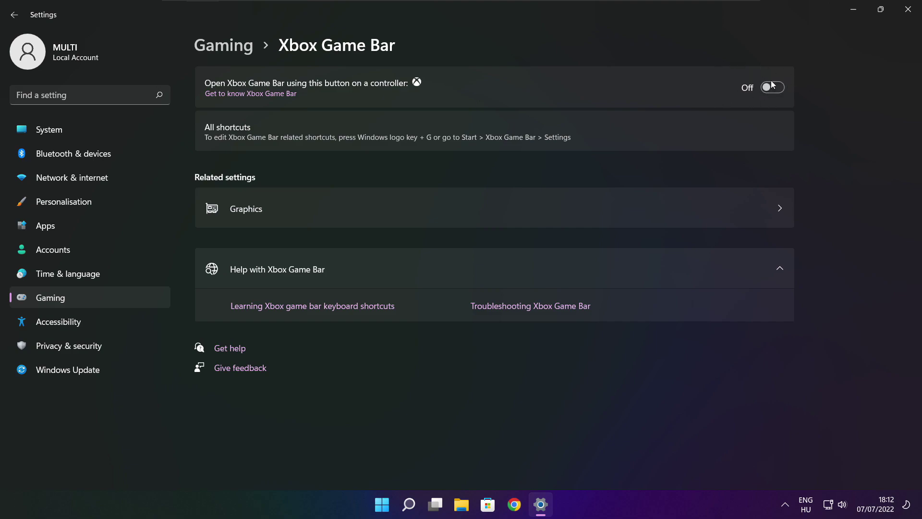
left_click(909, 13)
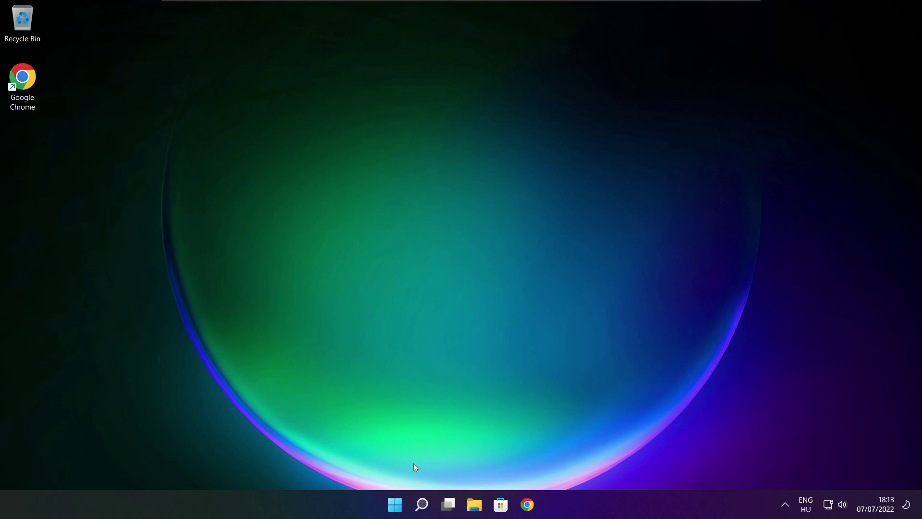
- Open Task Manager's Startup apps and disable Cortana
right_click(395, 505)
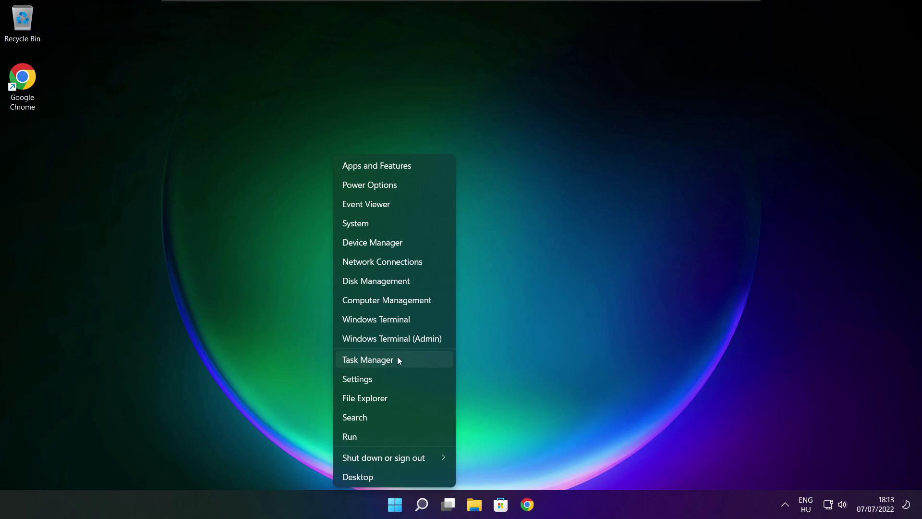
left_click(397, 360)
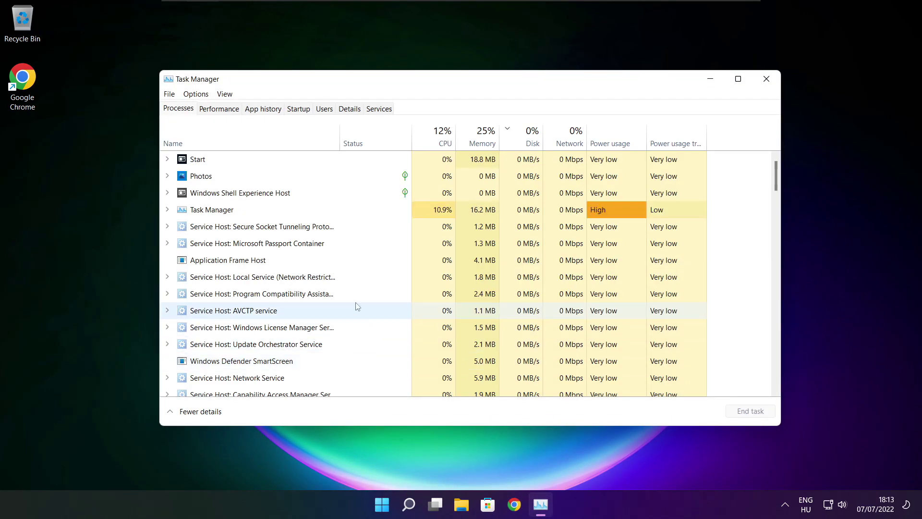
left_click(298, 109)
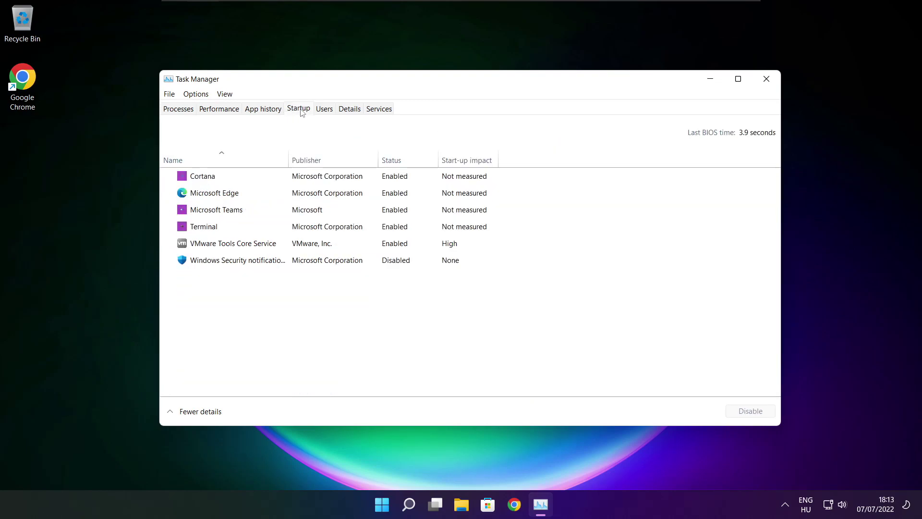
left_click(339, 178)
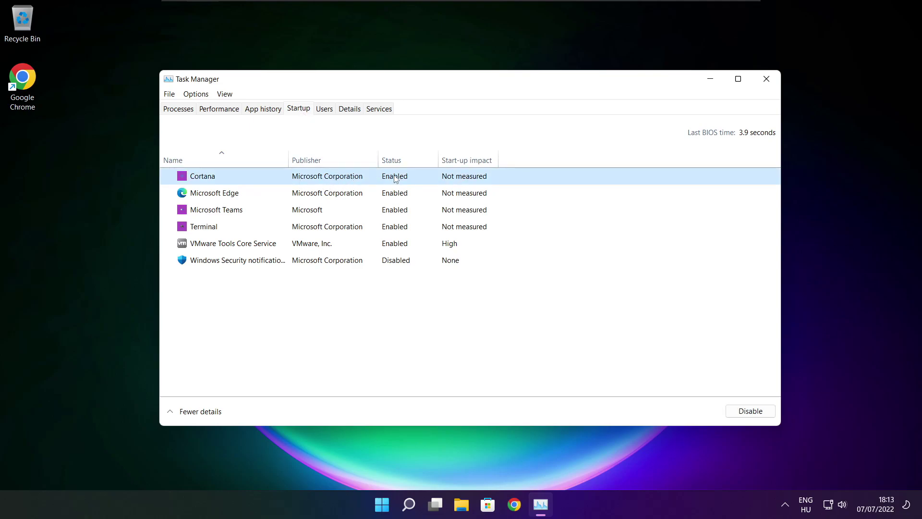
left_click(751, 416)
- Disable Microsoft Edge, Microsoft Teams and Terminal at start-up, then close Task Manager
left_click(287, 196)
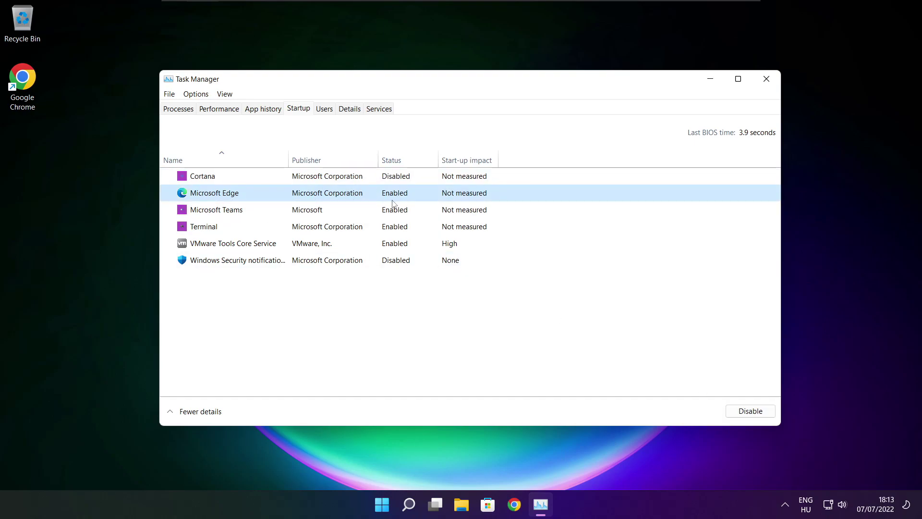
left_click(750, 410)
left_click(404, 211)
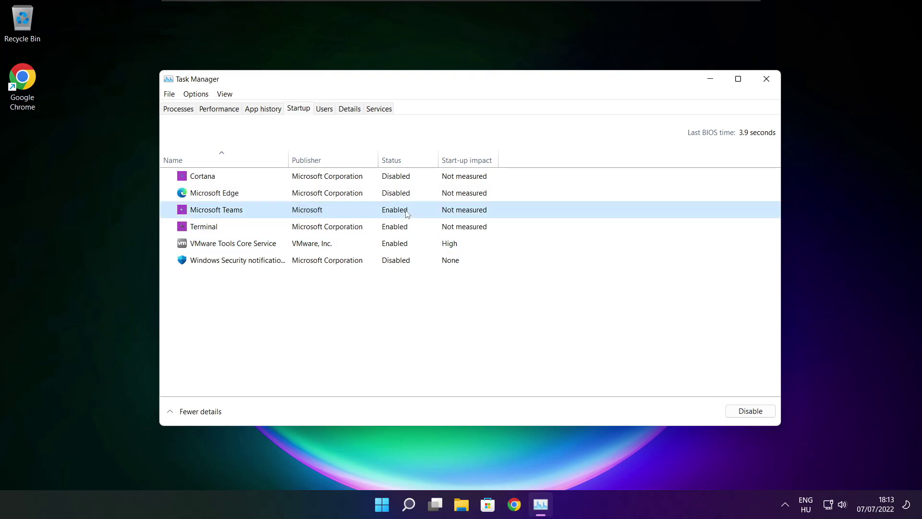
left_click(750, 411)
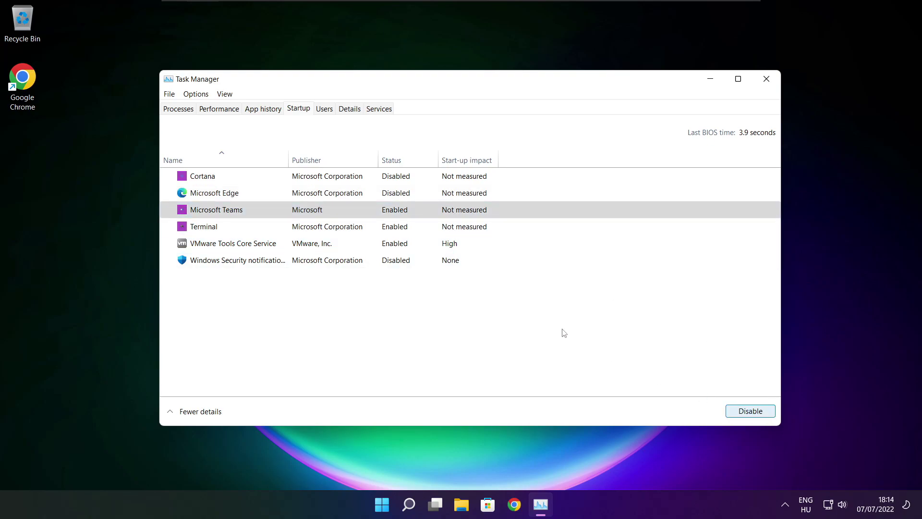
left_click(351, 233)
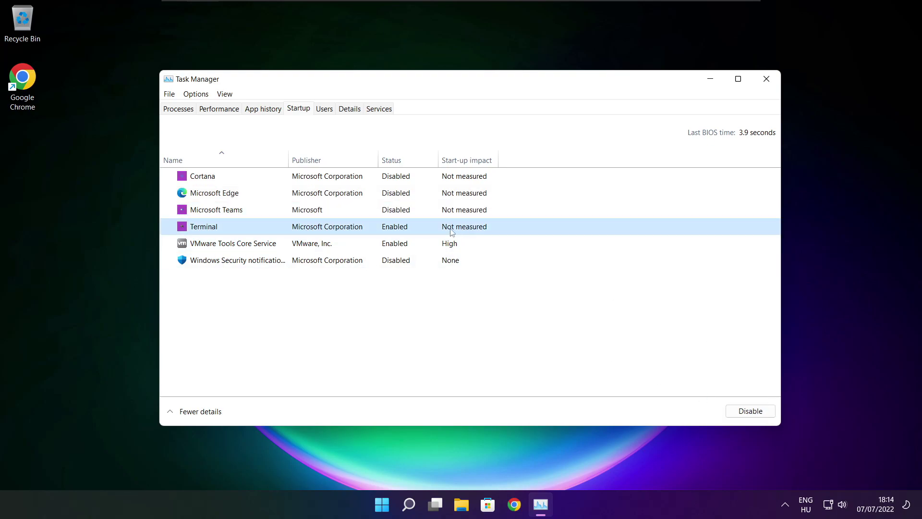
left_click(750, 410)
left_click(767, 79)
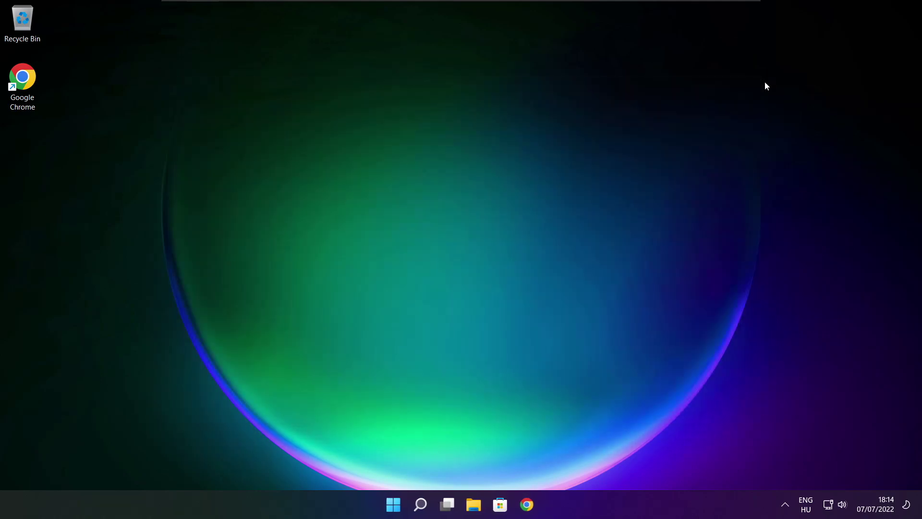
- Open Windows Search to look up 'optimise'
right_click(421, 504)
left_click(423, 505)
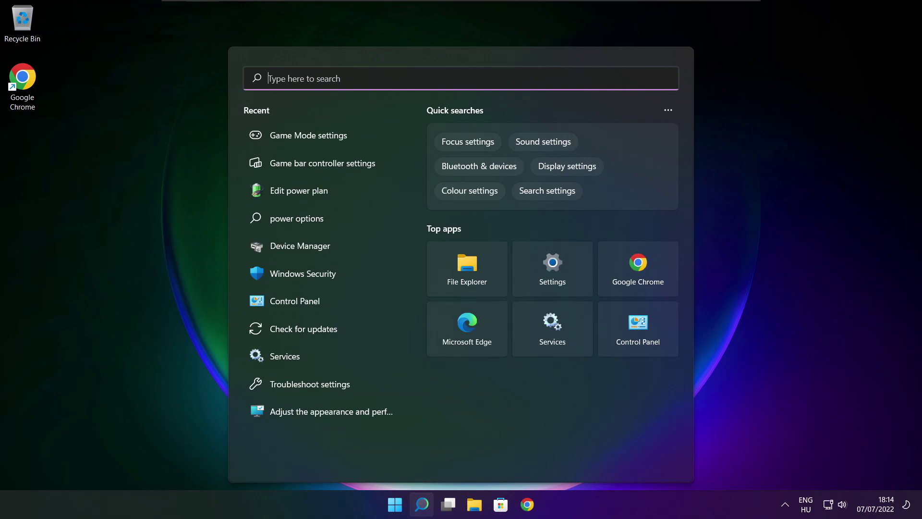
type("op")
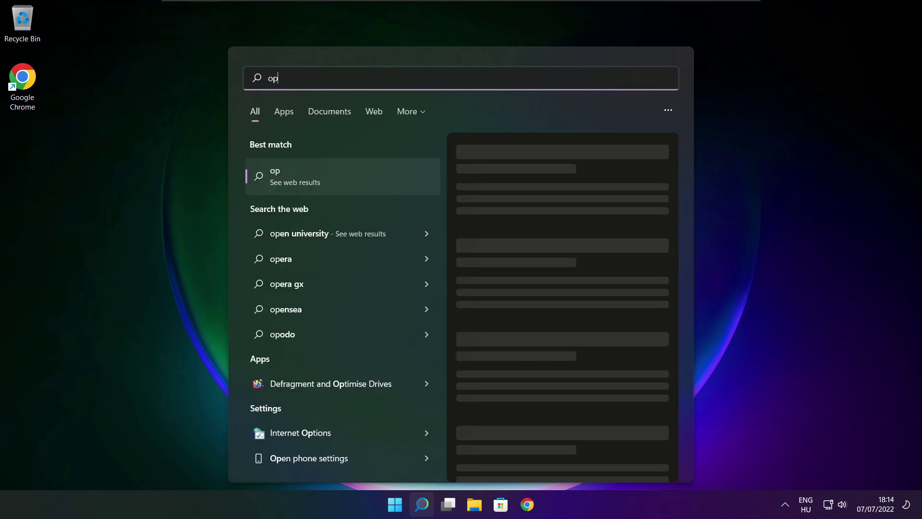
type("timise")
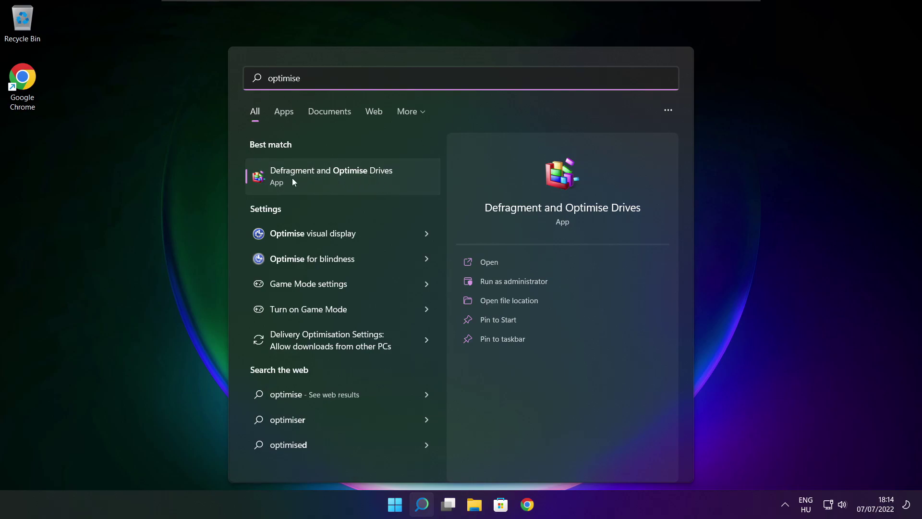
- Launch Defragment and Optimise Drives and analyse drive C: twice (9% fragmented)
left_click(353, 175)
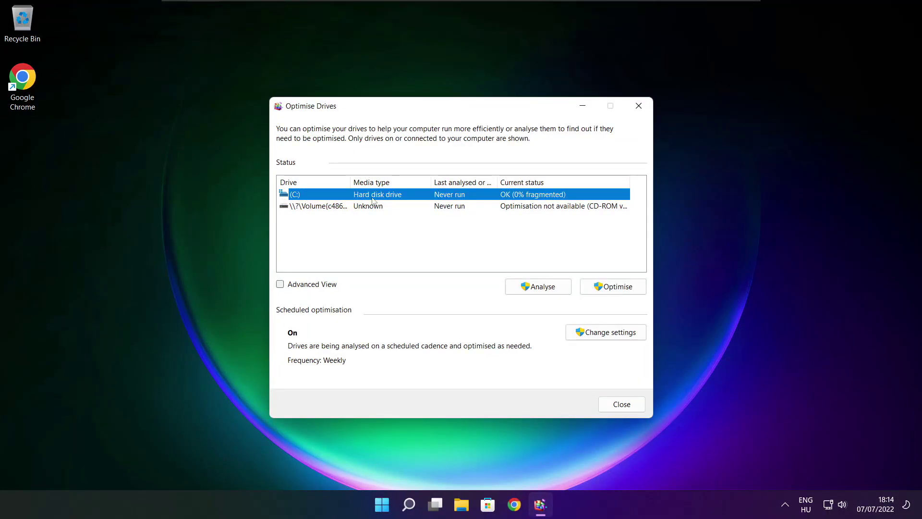
left_click(538, 286)
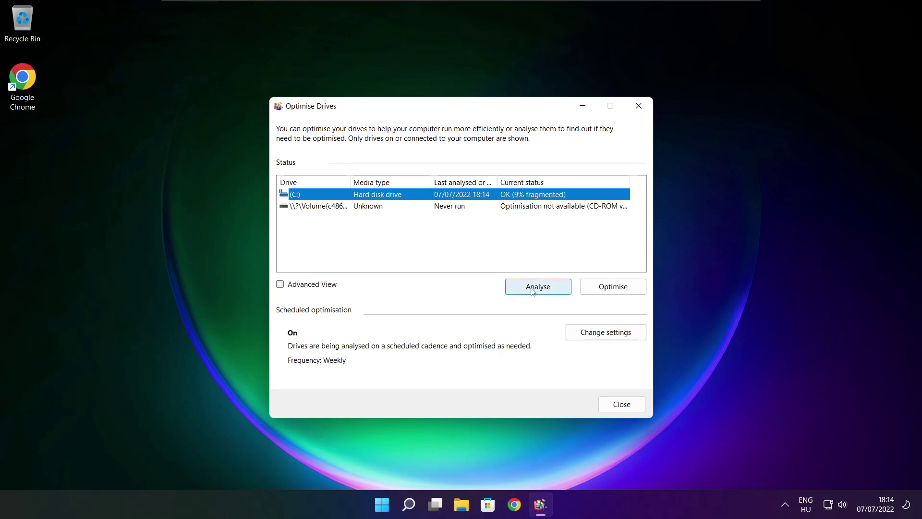
left_click(615, 287)
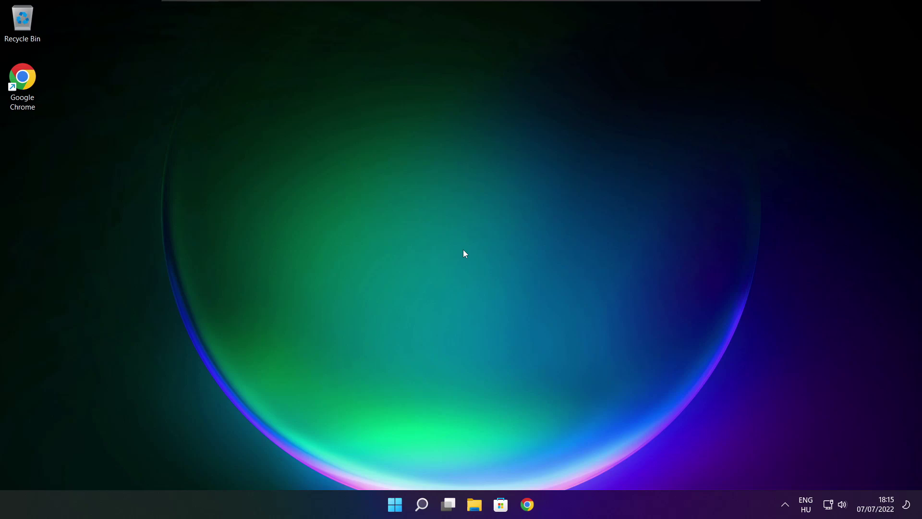
- Search 'updates' and open the Windows Update settings page
left_click(421, 505)
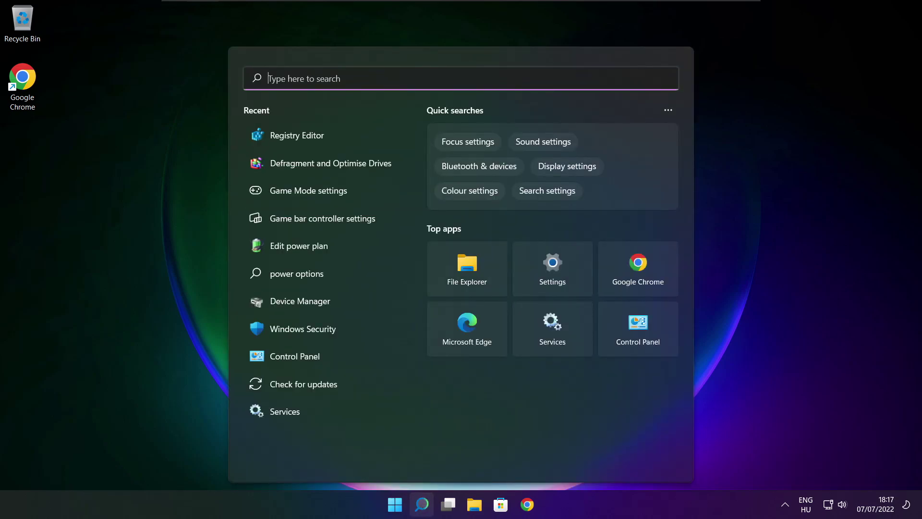
type("updates")
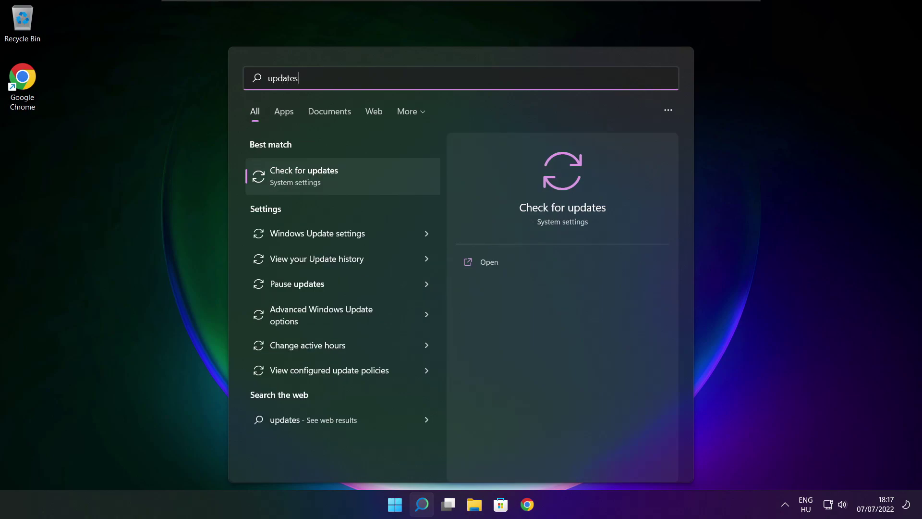
left_click(336, 178)
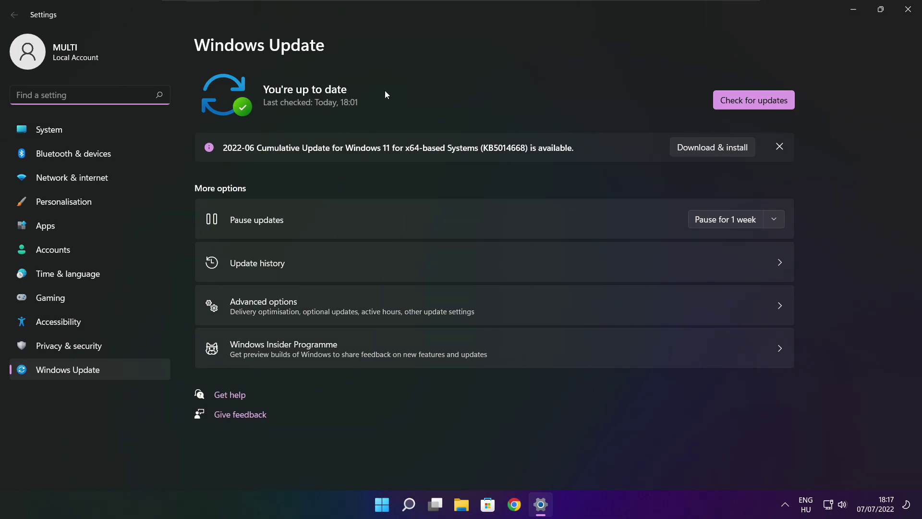
- Re-check Windows Update, which reports up to date at 18:18, then close Settings
left_click(753, 99)
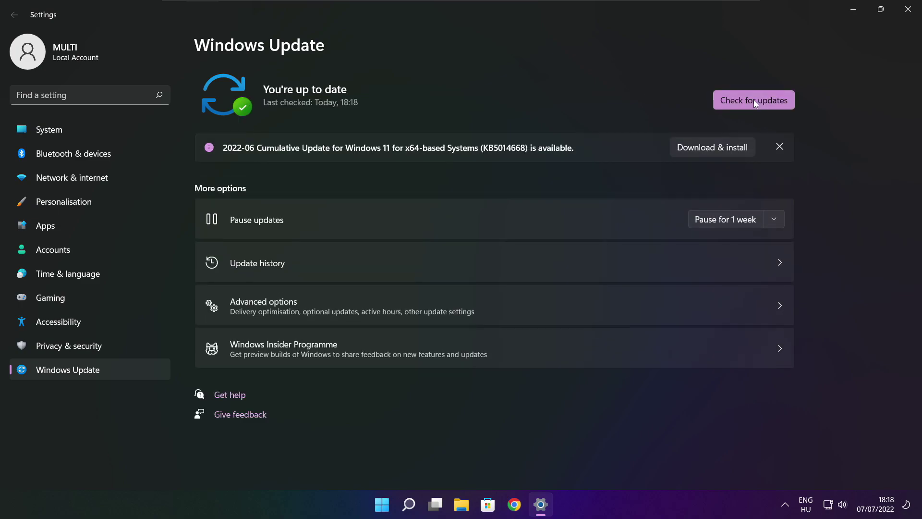
left_click(908, 13)
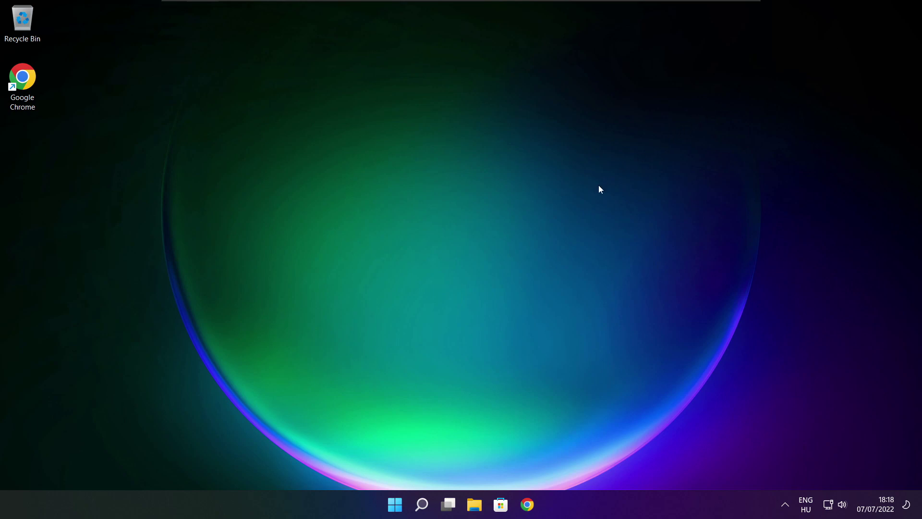
- Bring up the Windows Search panel from the taskbar Search button to find Registry Editor
right_click(421, 505)
left_click(421, 505)
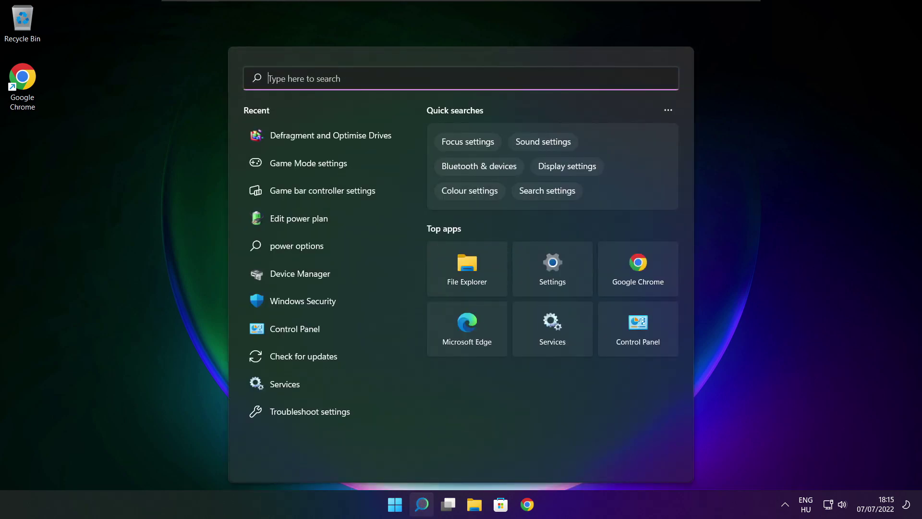
type("regedit")
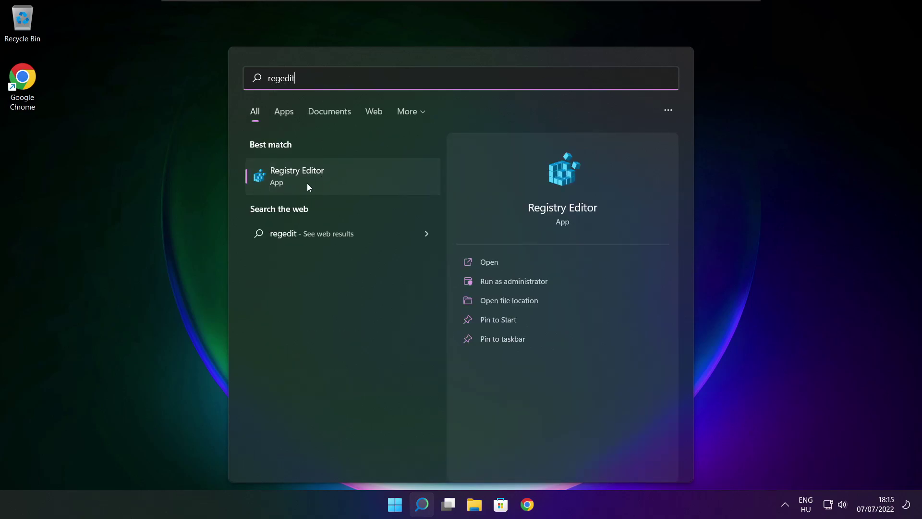
- Launch Registry Editor and navigate to HKEY_CURRENT_USER\System\GameConfigStore
left_click(351, 174)
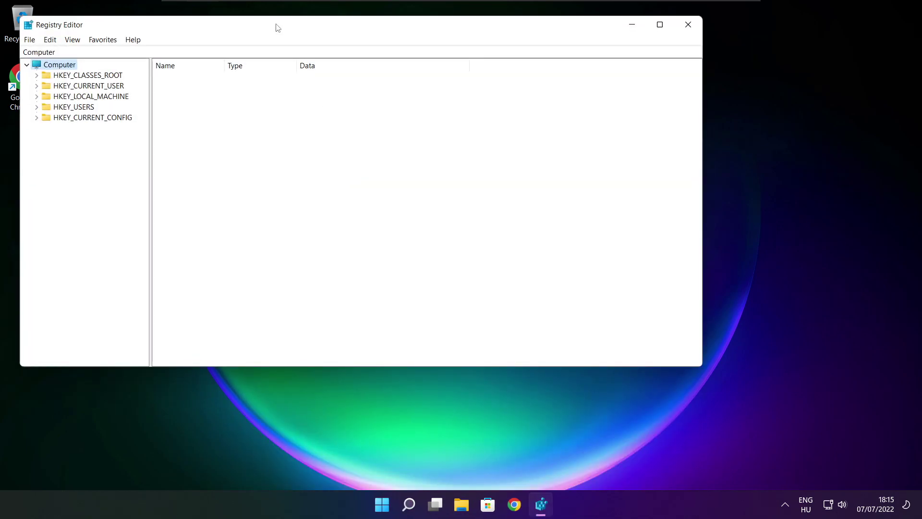
left_click_drag(279, 27, 373, 96)
left_click(184, 156)
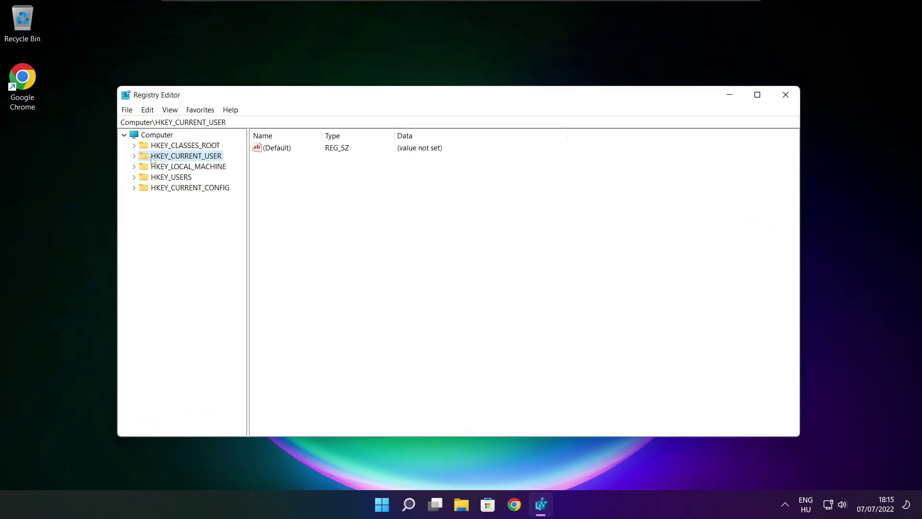
left_click(135, 157)
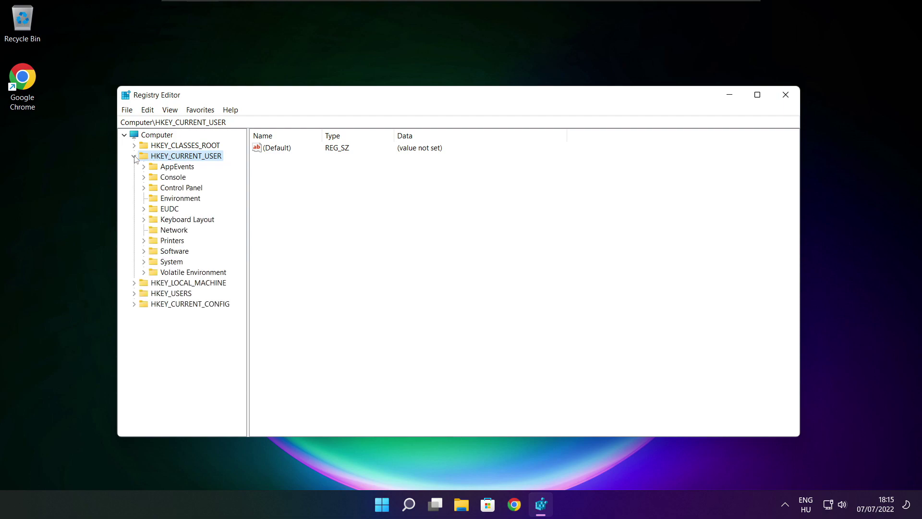
left_click(170, 261)
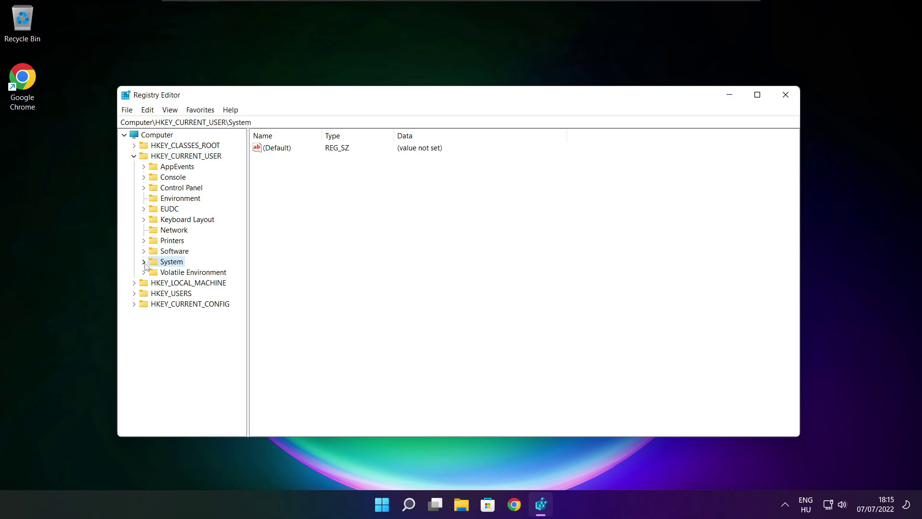
left_click(144, 262)
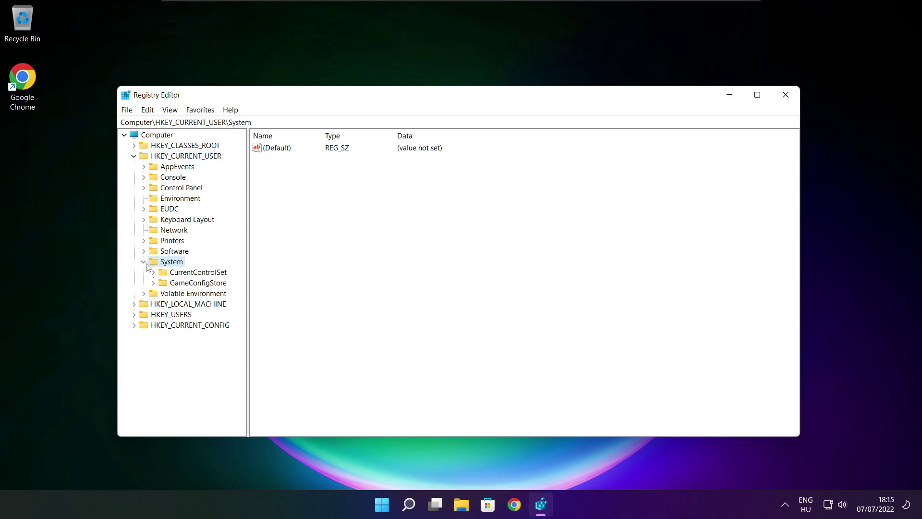
left_click(180, 285)
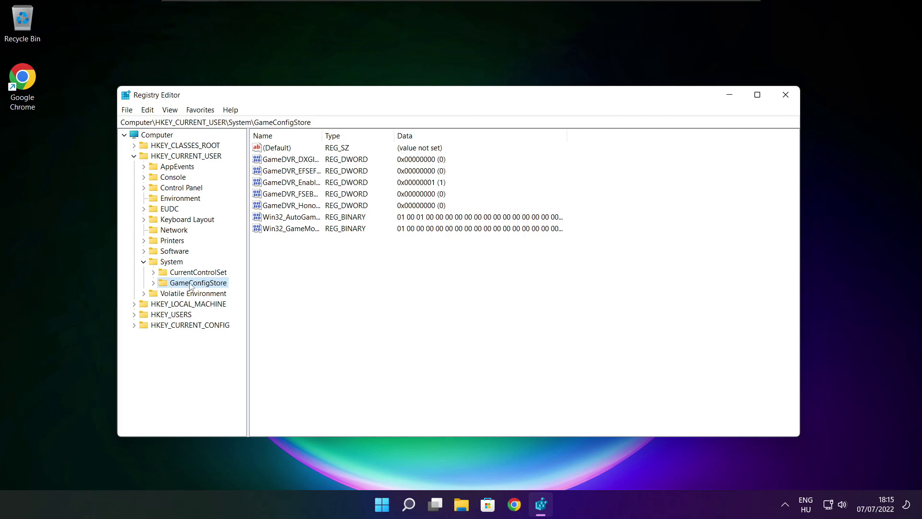
- Change the GameDVR_Enabled value data from 1 to 0
left_click_drag(322, 136, 401, 133)
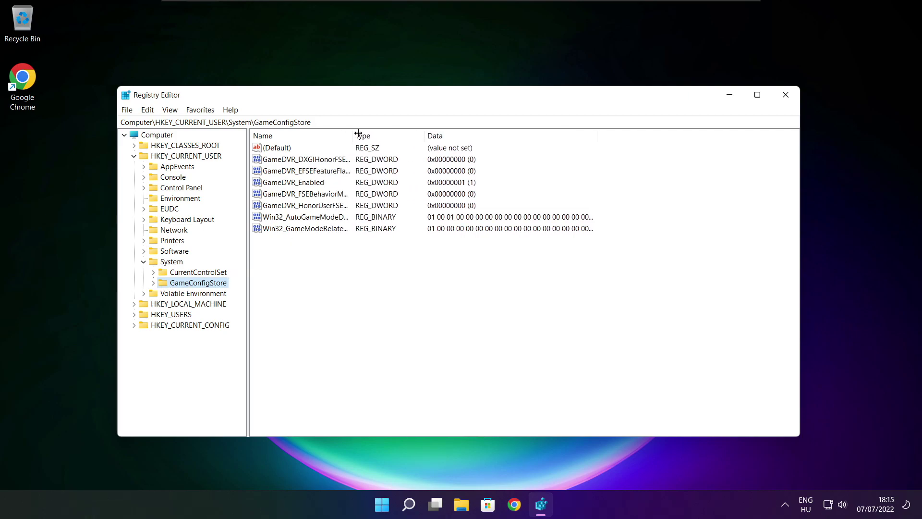
left_click(292, 182)
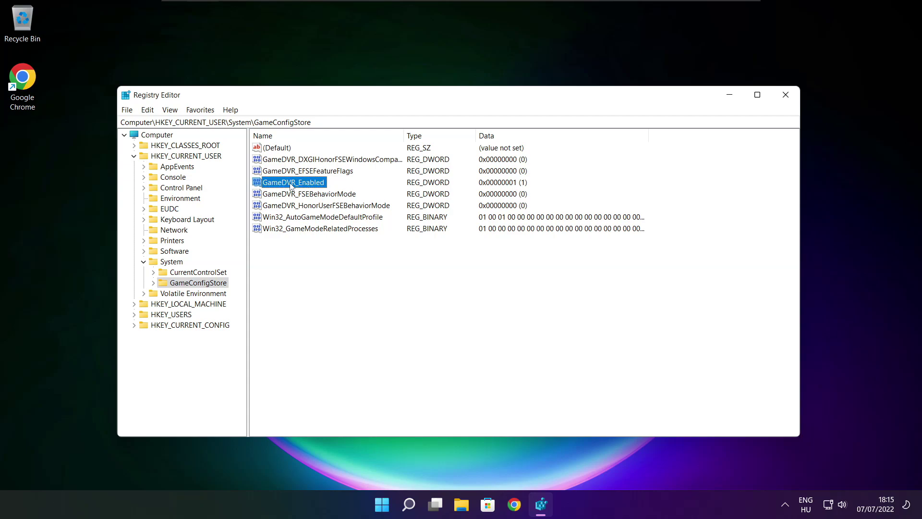
double_click(292, 182)
left_click_drag(272, 155, 485, 192)
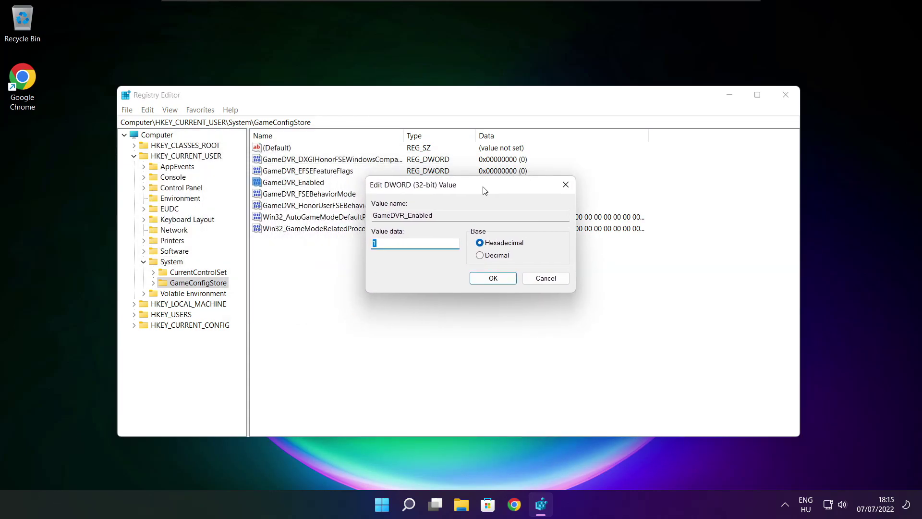
double_click(375, 243)
left_click(494, 278)
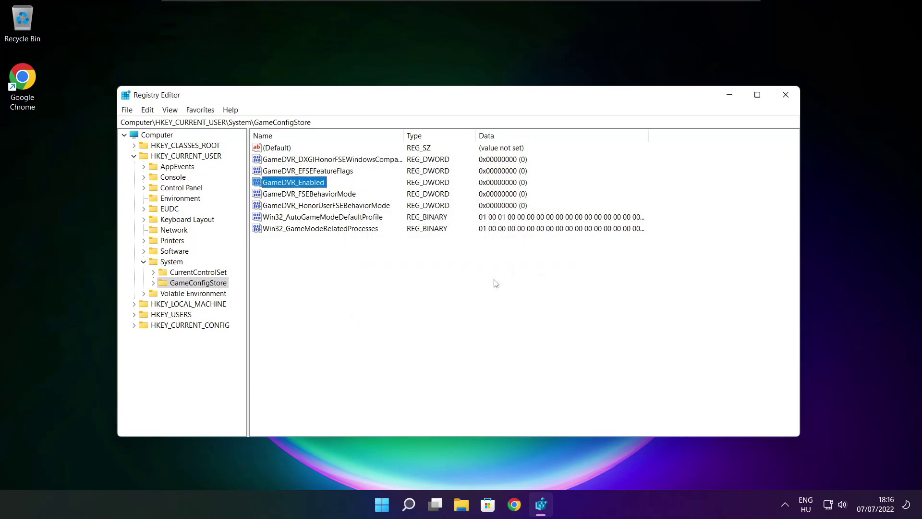
- Collapse HKEY_CURRENT_USER and expand HKEY_LOCAL_MACHINE\SOFTWARE\Microsoft
left_click(135, 156)
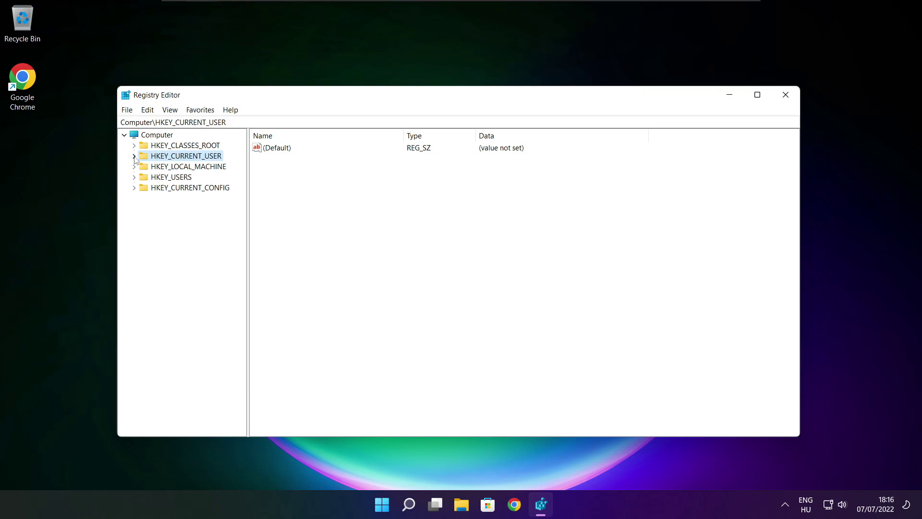
left_click(148, 172)
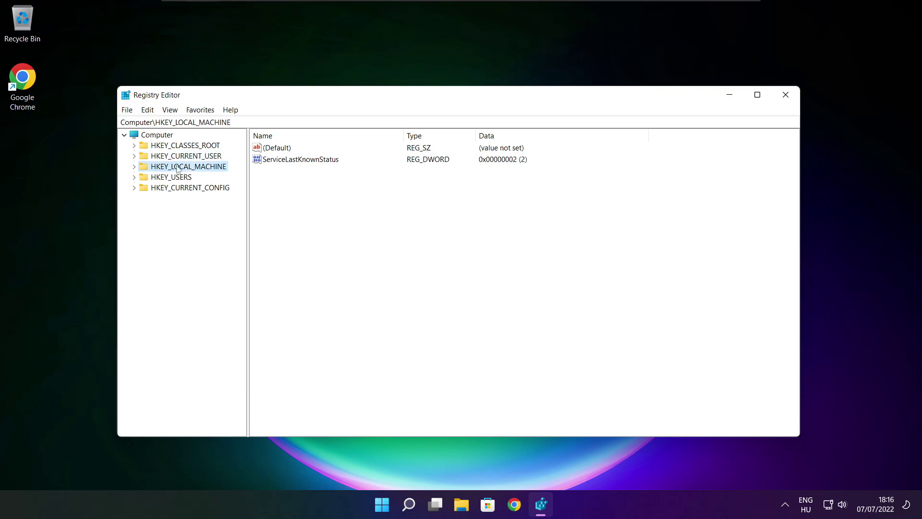
left_click(134, 166)
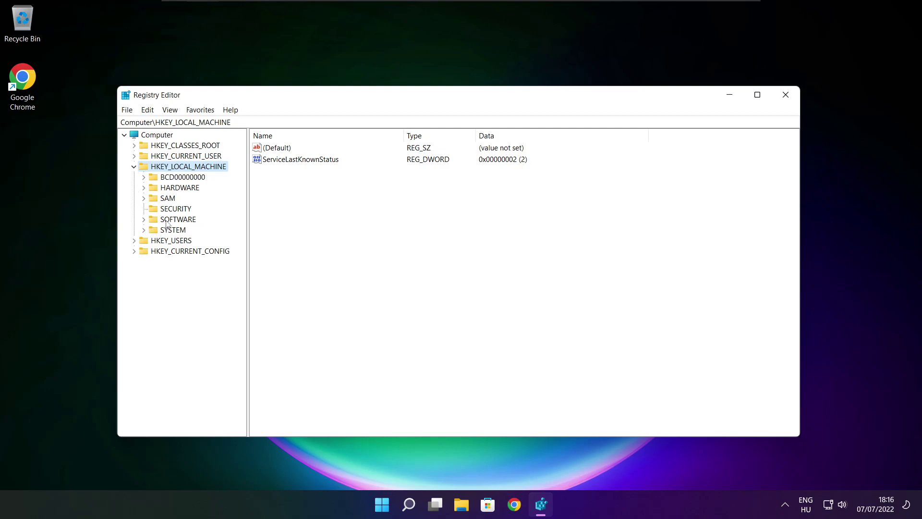
left_click(167, 219)
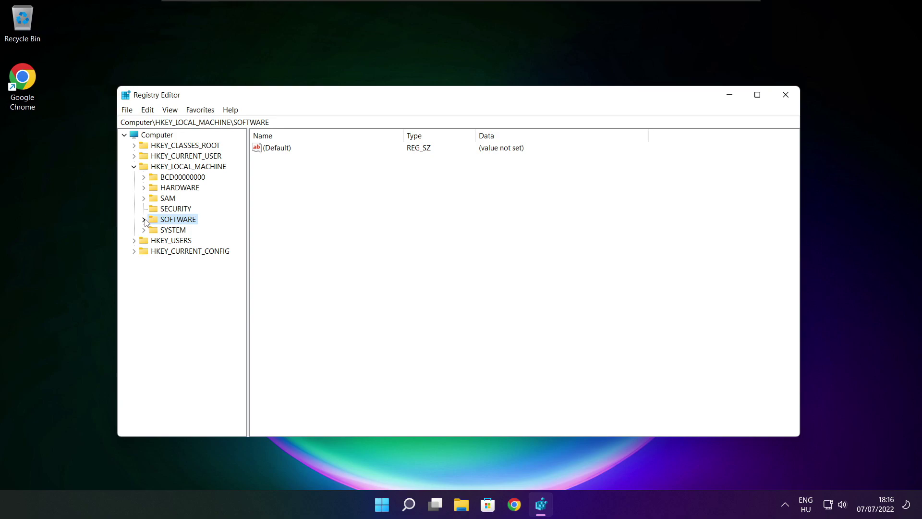
left_click(145, 220)
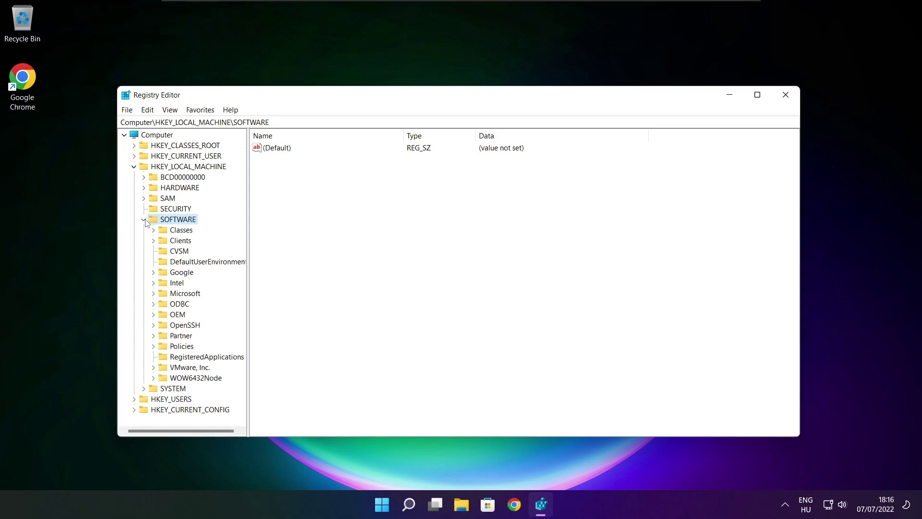
left_click(180, 294)
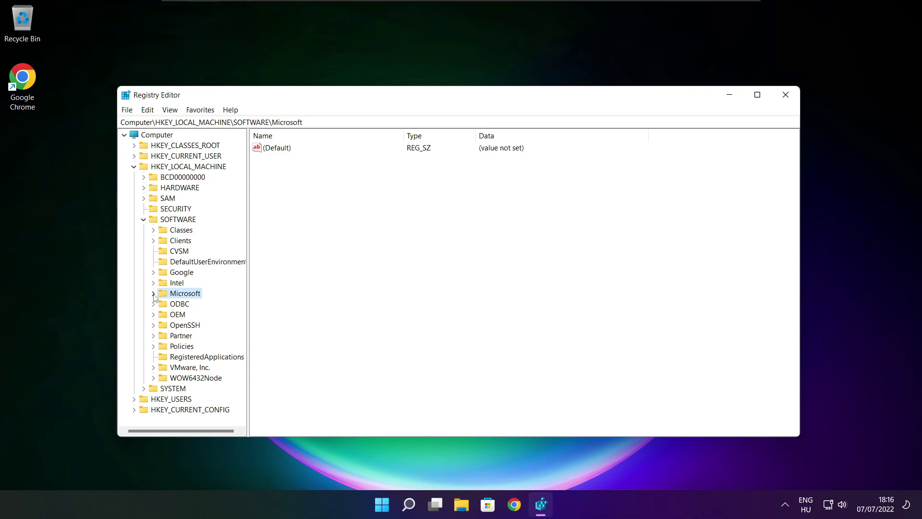
left_click(153, 294)
scroll(190, 288, "down", 5)
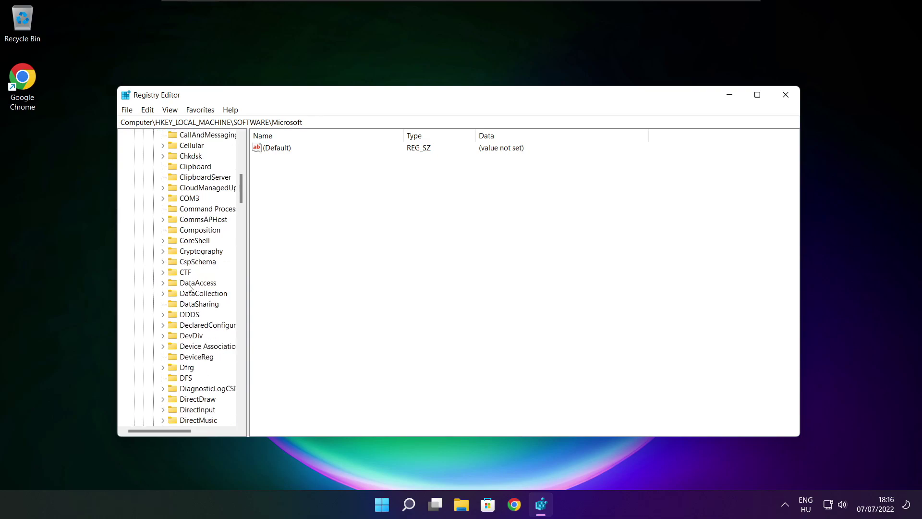
scroll(190, 288, "down", 5)
scroll(190, 288, "down", 5)
scroll(191, 288, "down", 5)
scroll(190, 288, "down", 5)
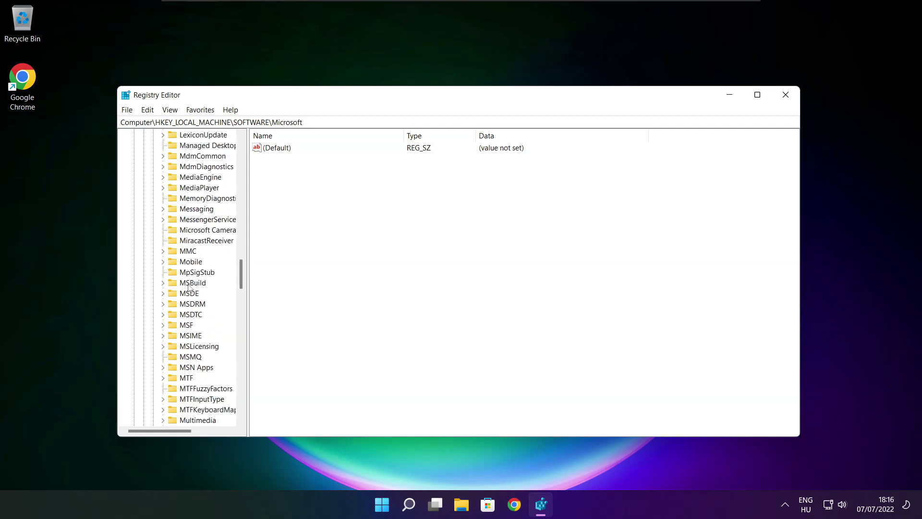
scroll(190, 289, "down", 5)
scroll(190, 288, "down", 5)
scroll(191, 285, "down", 1)
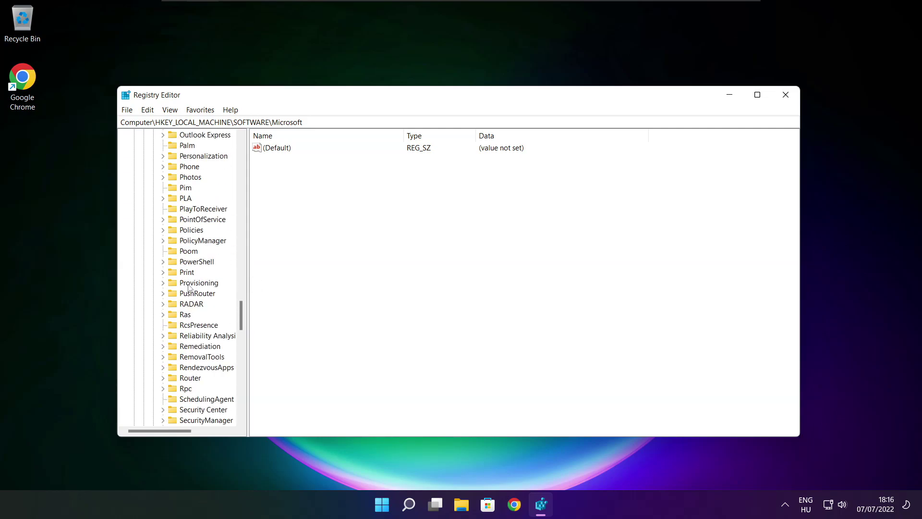
scroll(191, 269, "up", 1)
- Expand PolicyManager\default, widen the key tree, and select ApplicationManagement
left_click(201, 272)
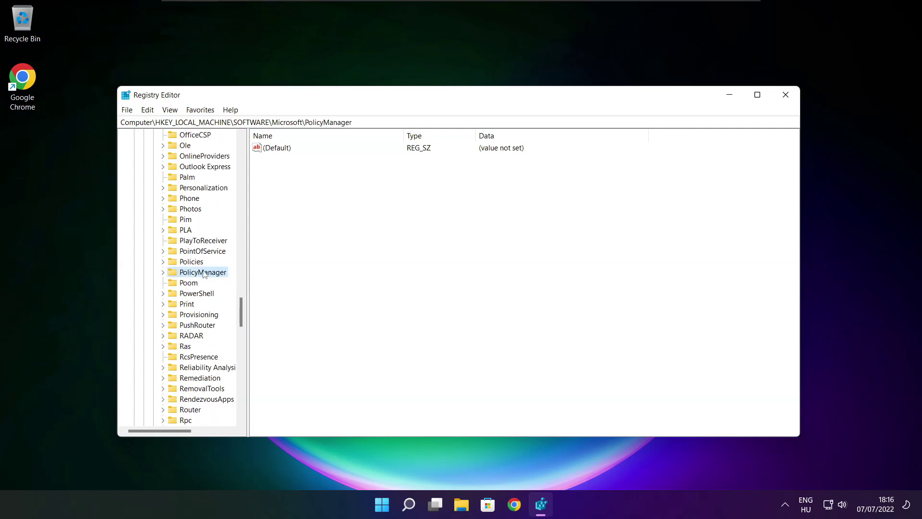
left_click(164, 273)
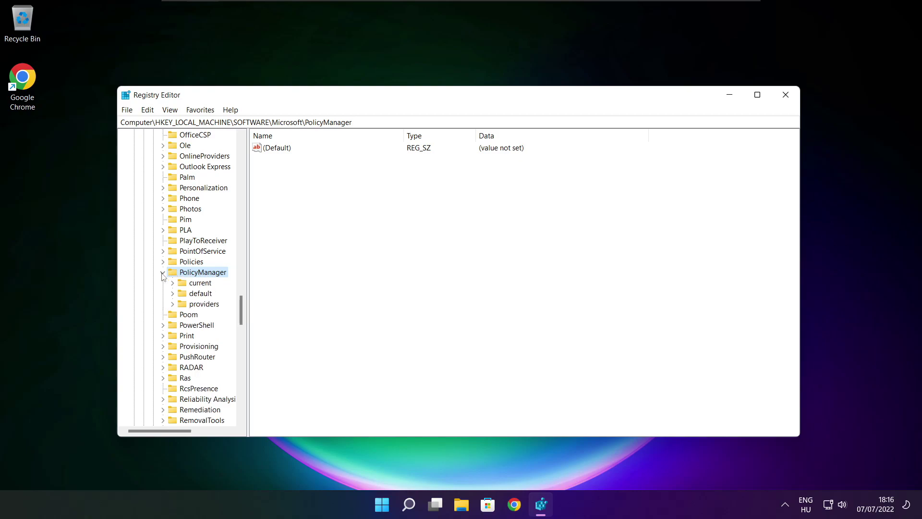
left_click(201, 293)
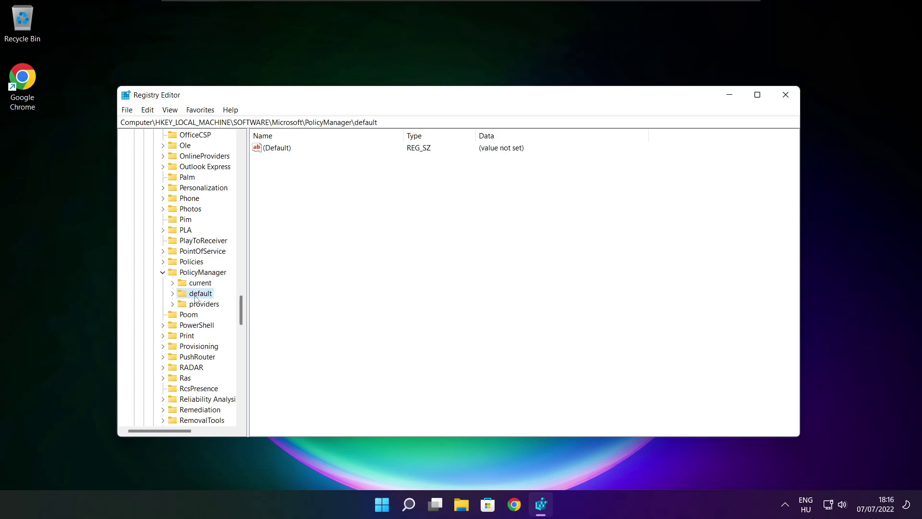
left_click(173, 294)
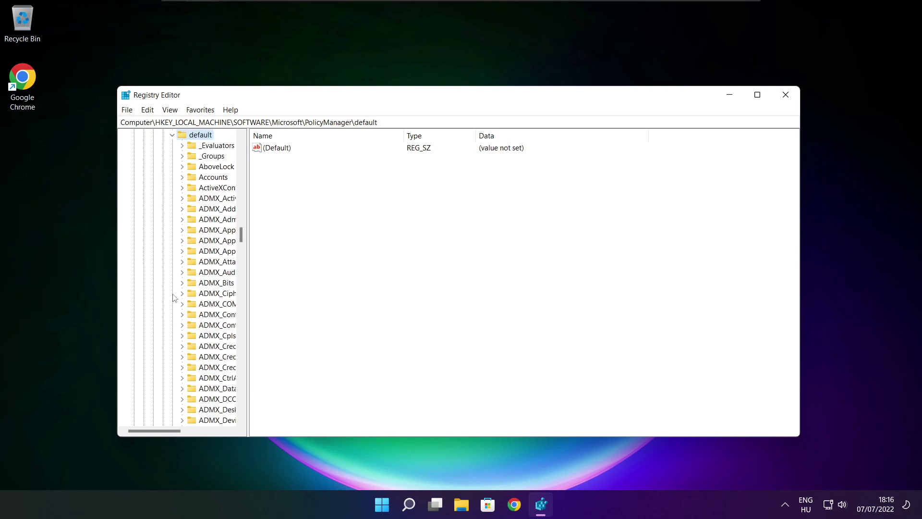
scroll(216, 213, "down", 5)
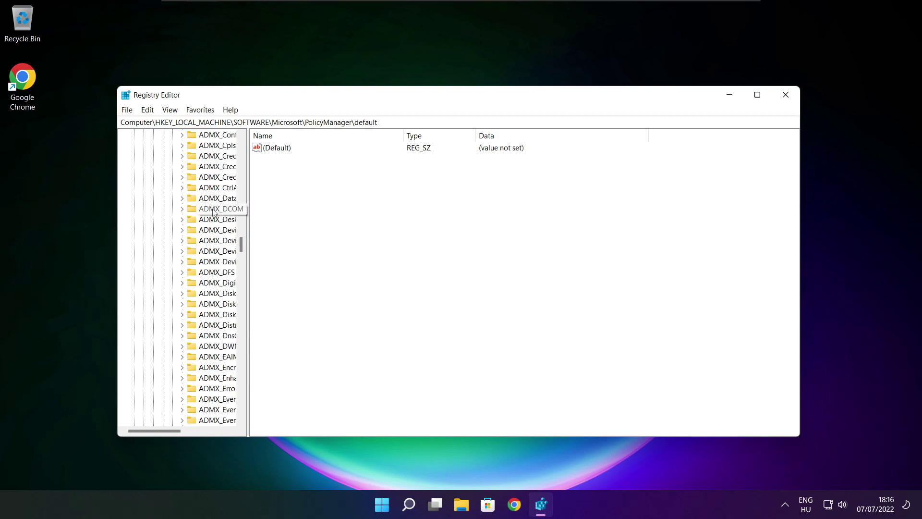
scroll(215, 213, "down", 5)
scroll(215, 213, "down", 5)
scroll(215, 213, "down", 5)
scroll(214, 213, "down", 5)
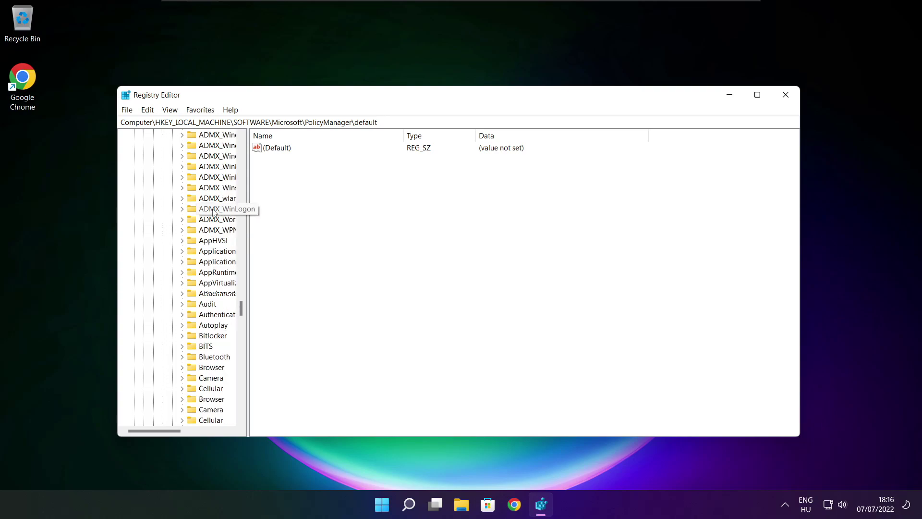
scroll(215, 213, "down", 5)
left_click_drag(248, 211, 305, 211)
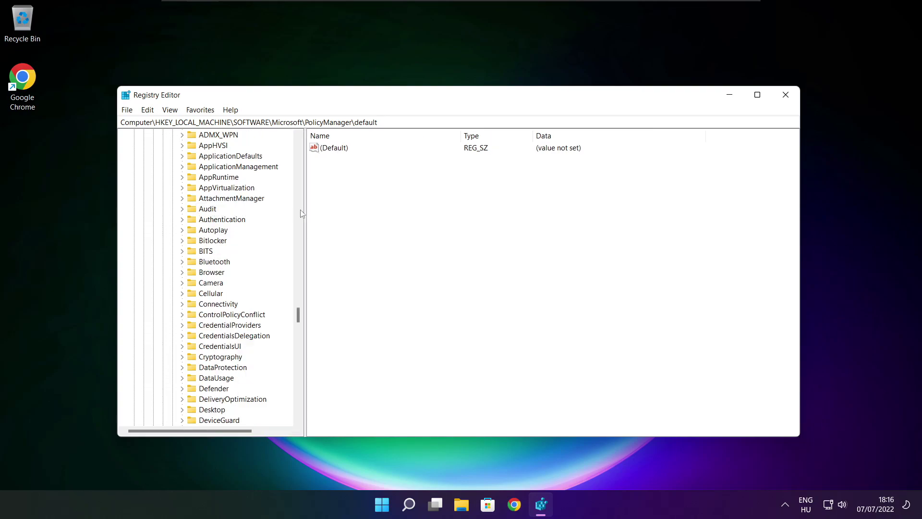
scroll(272, 212, "up", 1)
left_click(212, 198)
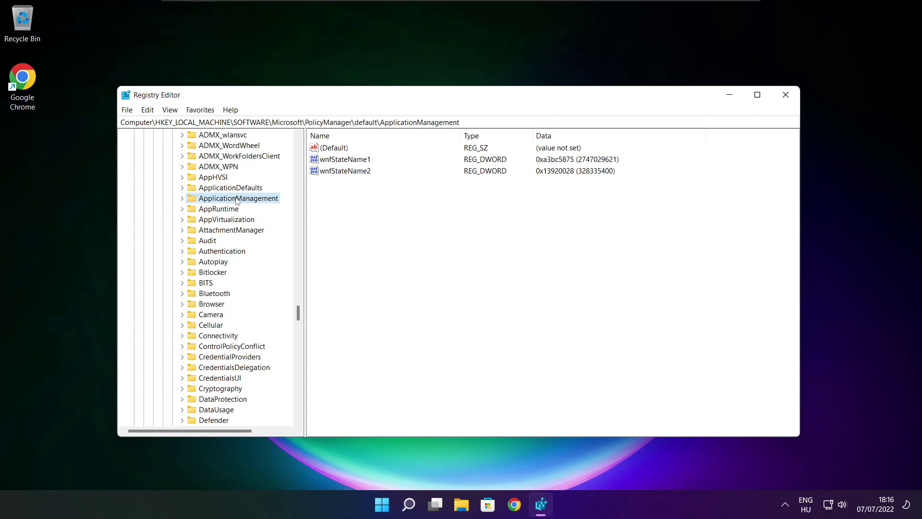
- Expand ApplicationManagement and select the 'value' entry of the AllowGameDVR key
left_click(182, 198)
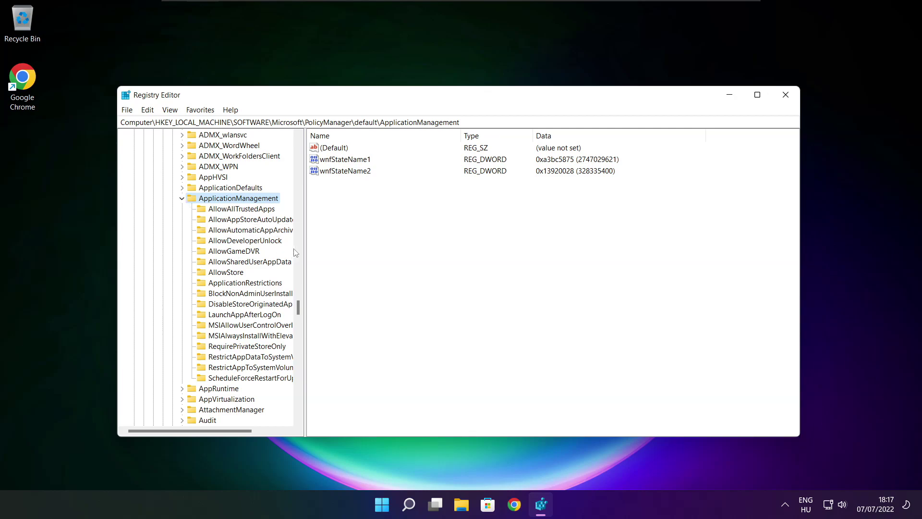
left_click_drag(306, 242, 315, 243)
left_click(239, 251)
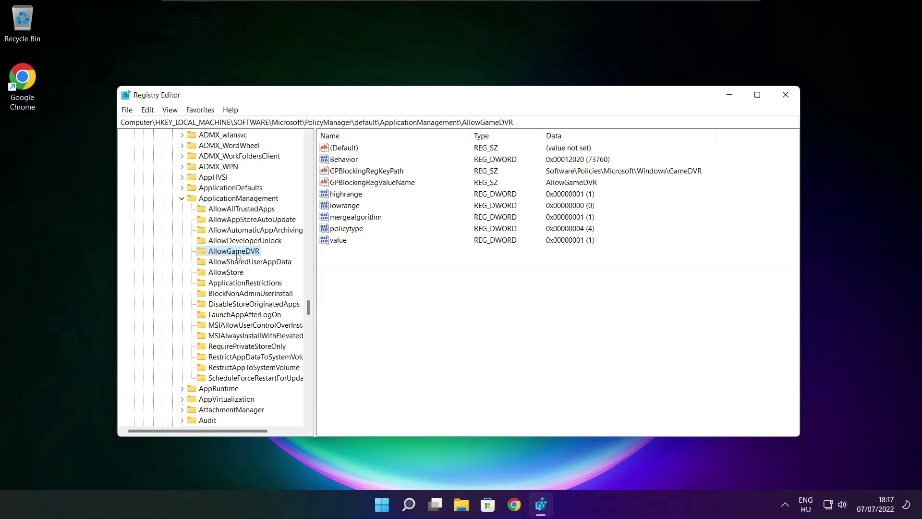
left_click(335, 240)
- Change the 'value' entry's data to 0 and close Registry Editor
double_click(339, 241)
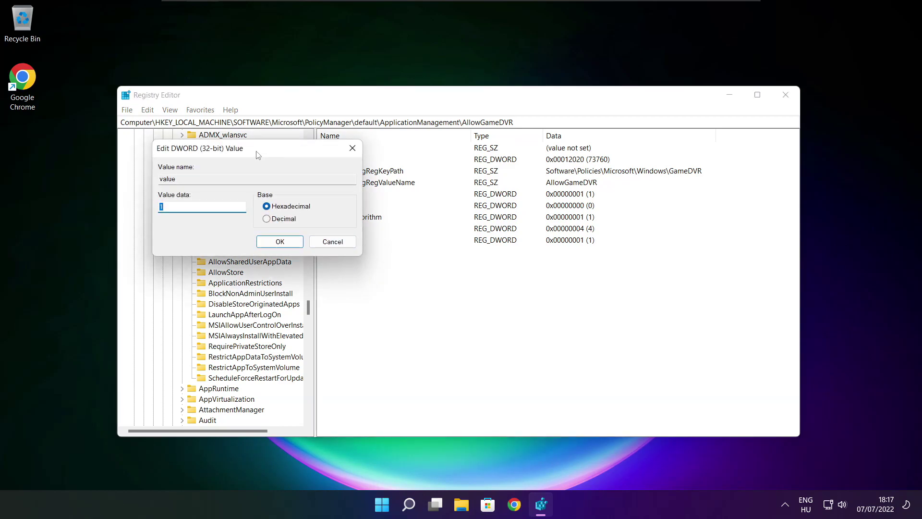
left_click_drag(264, 159, 473, 196)
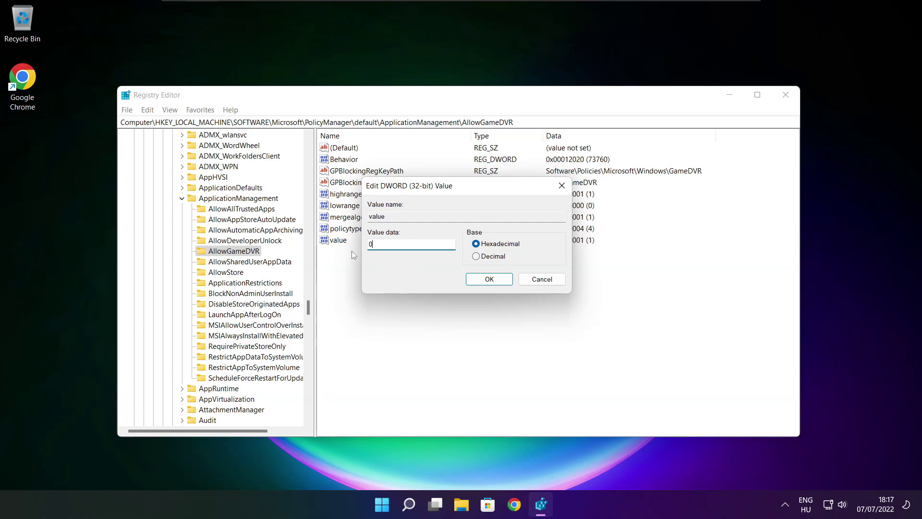
left_click(490, 279)
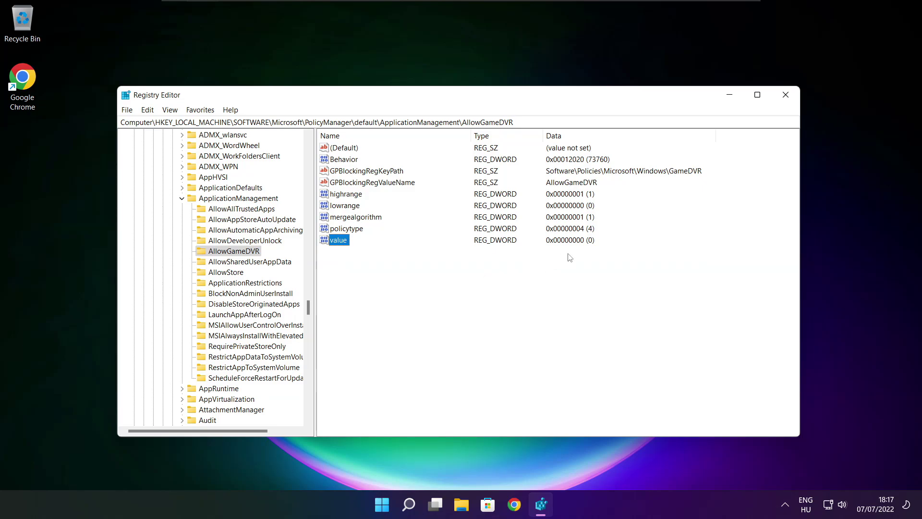
left_click(787, 95)
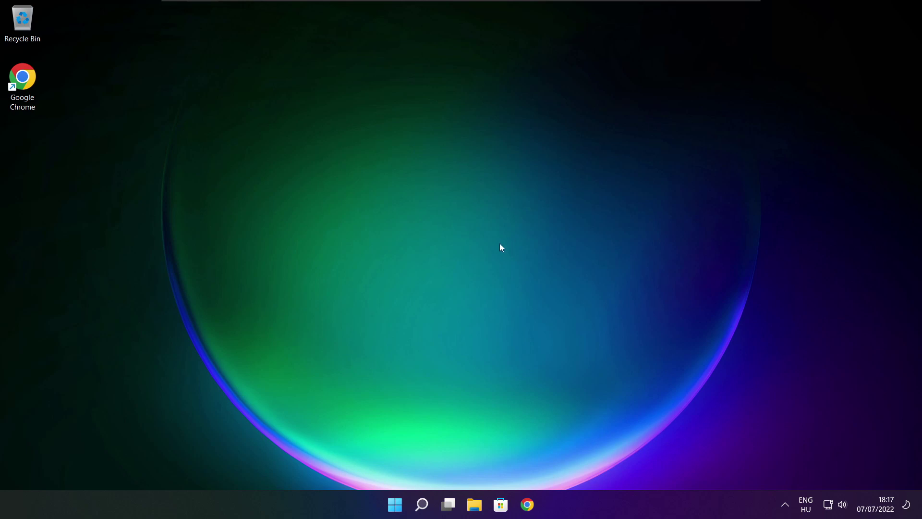
- Restore Chrome and download dxwebsetup.exe from the DirectX End-User Runtime Web Installer section
left_click(528, 505)
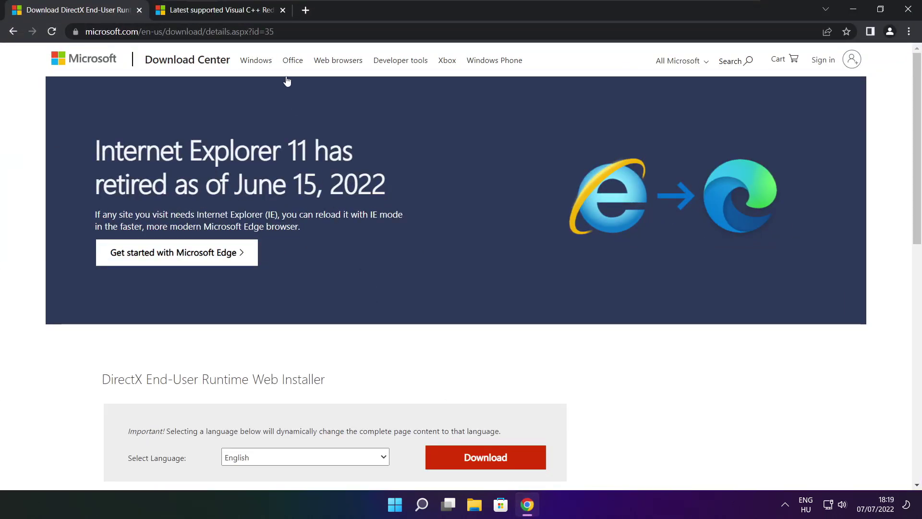
left_click(461, 31)
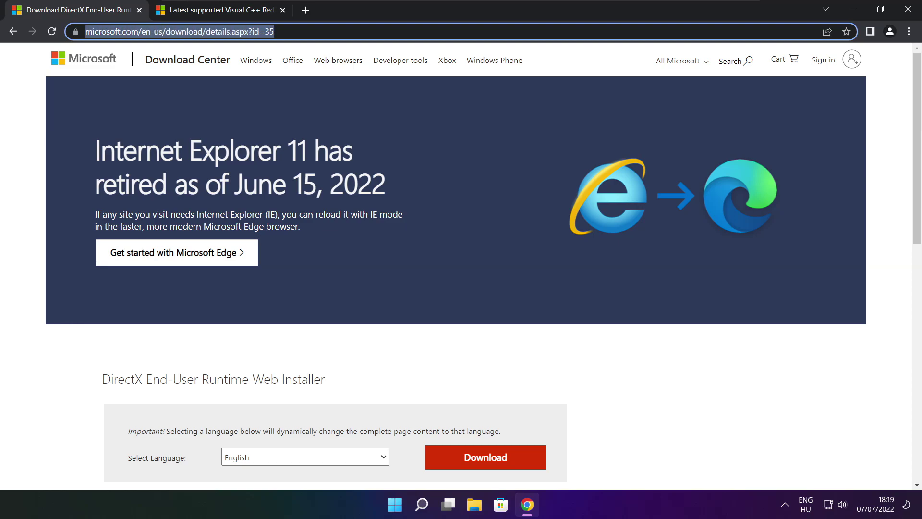
left_click(317, 30)
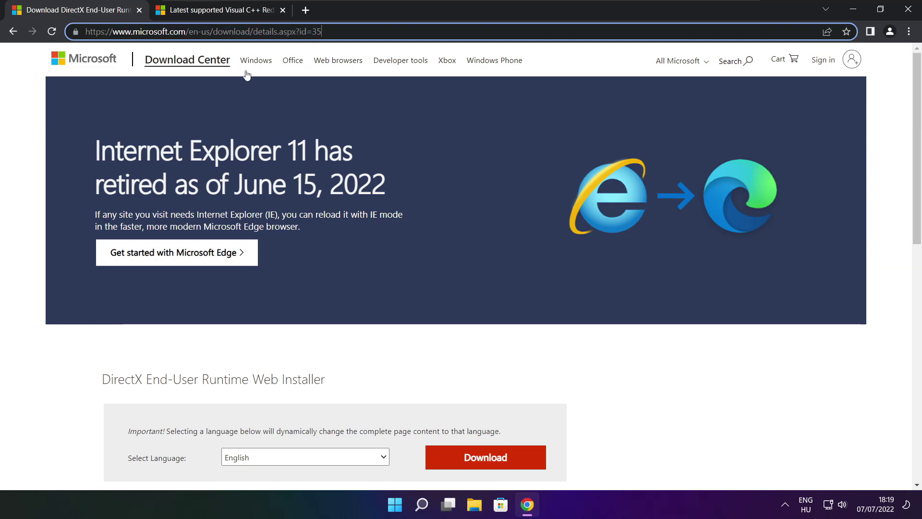
left_click(332, 344)
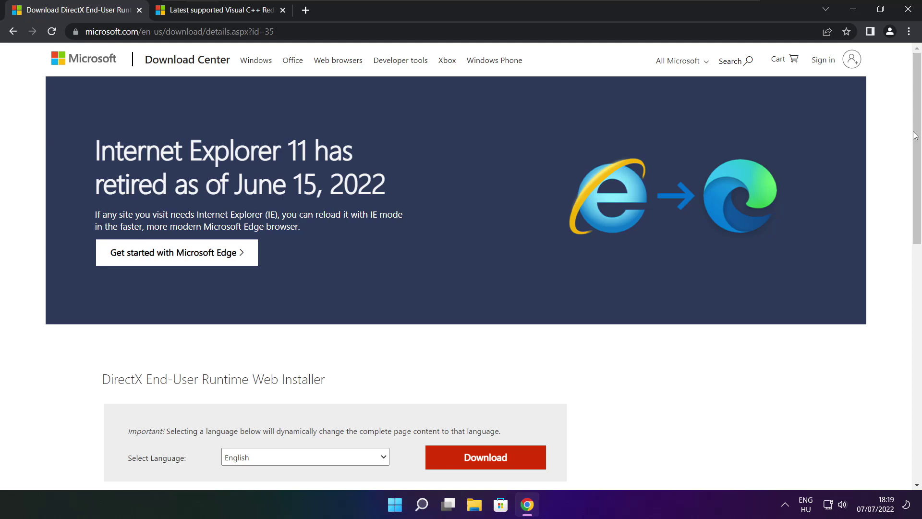
left_click_drag(914, 135, 913, 212)
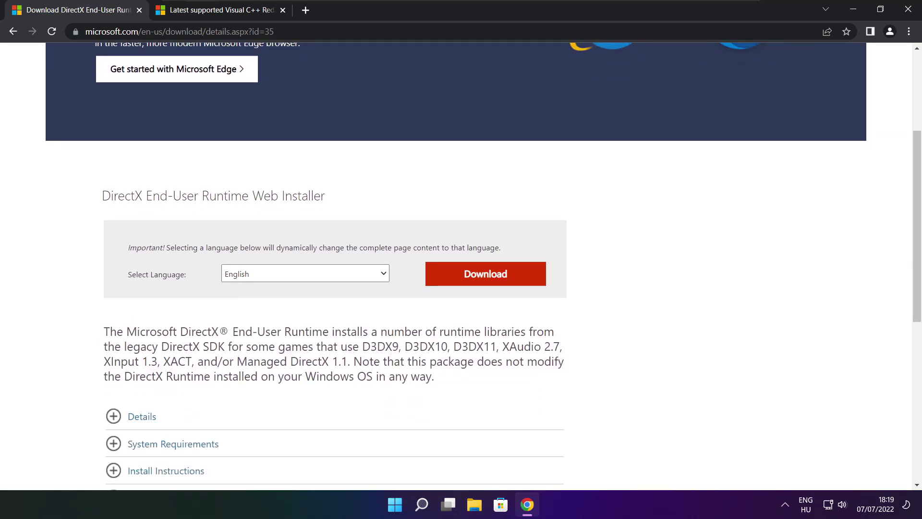
left_click_drag(328, 195, 77, 203)
left_click(382, 204)
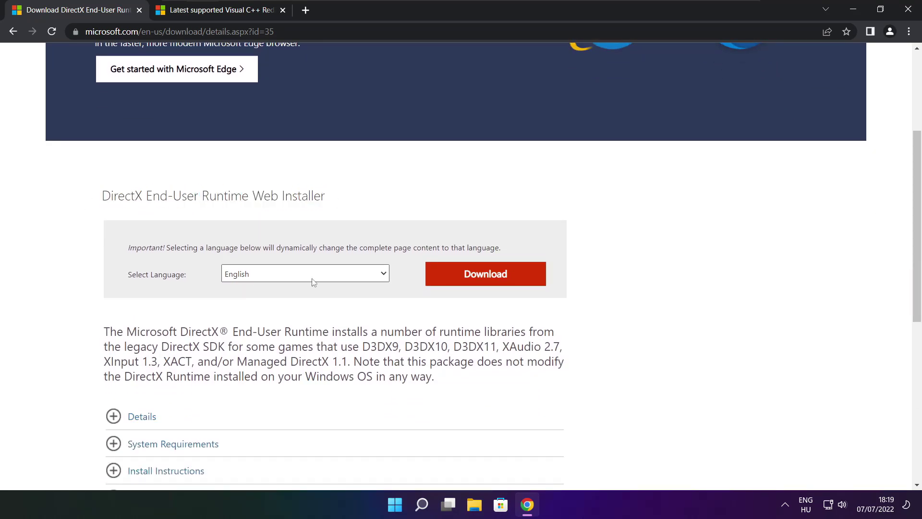
left_click(491, 277)
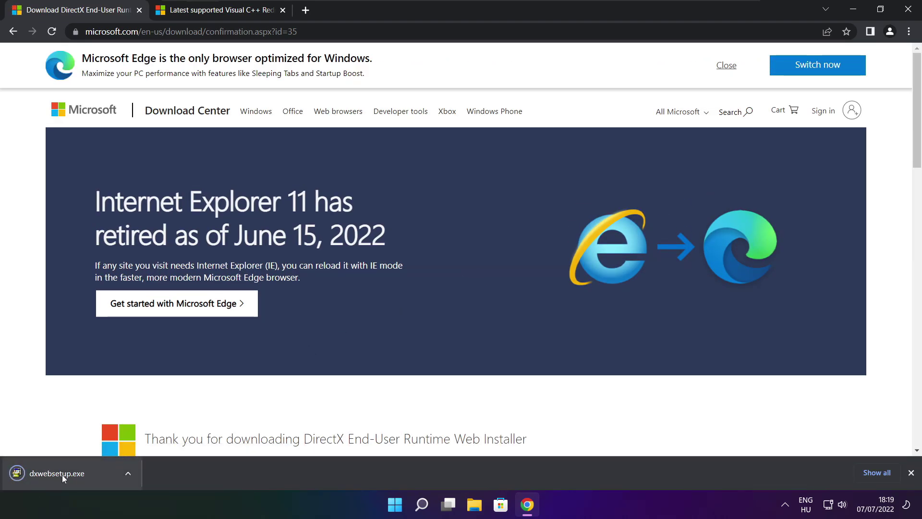
- Run dxwebsetup.exe, accept the license, untick the Bing Bar, and install the runtime components
left_click(87, 473)
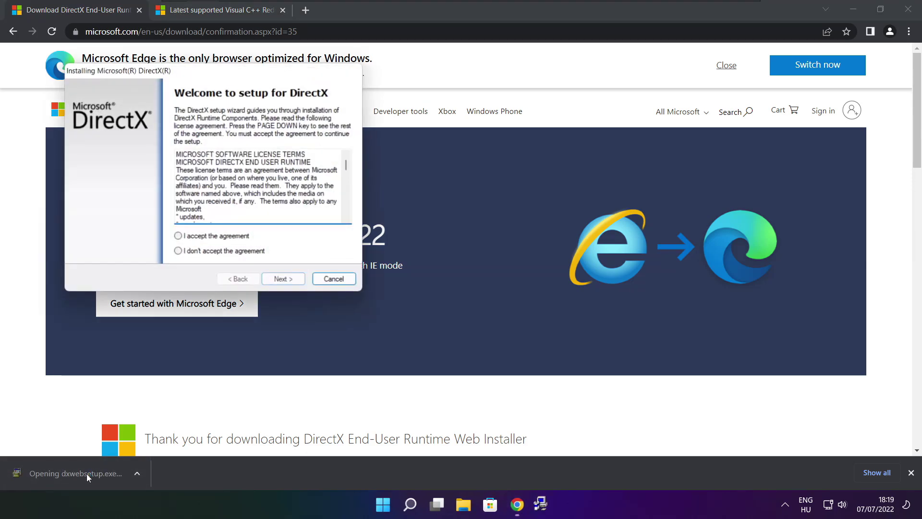
left_click_drag(195, 74, 440, 139)
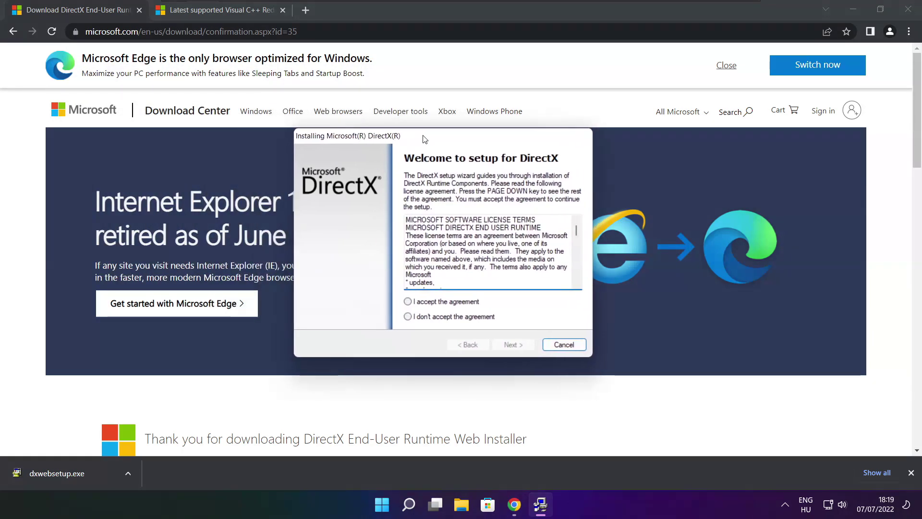
left_click_drag(592, 231, 591, 284)
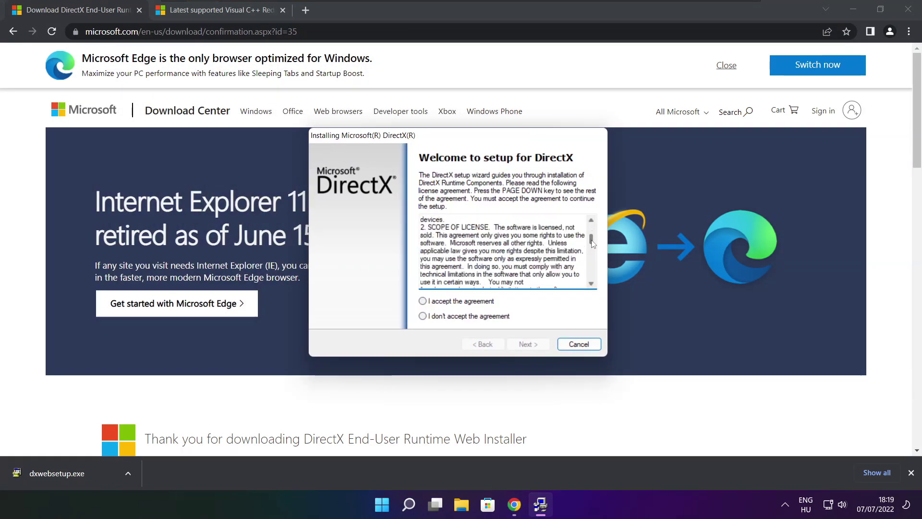
left_click(423, 301)
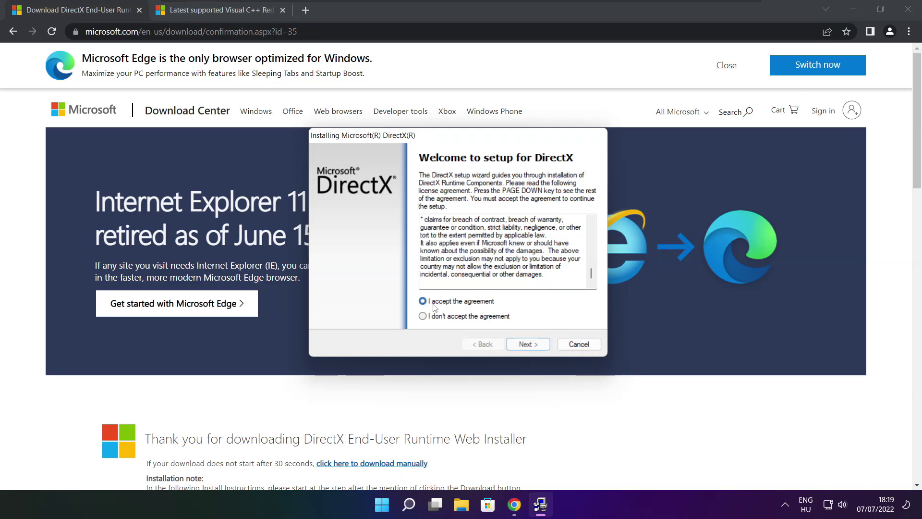
left_click(528, 344)
left_click(416, 259)
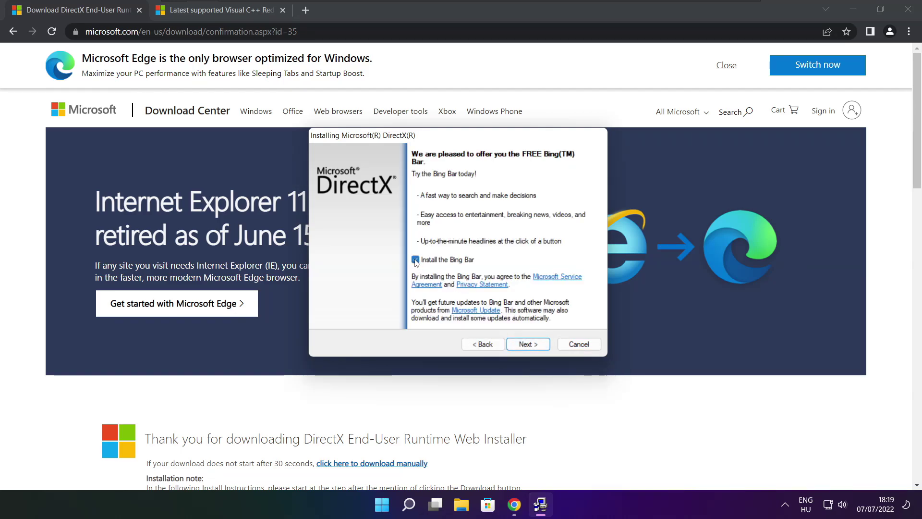
left_click(528, 344)
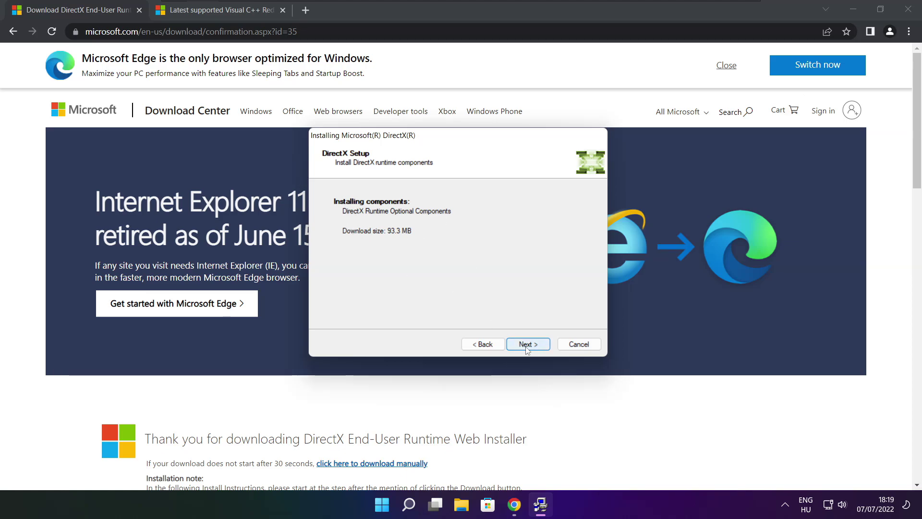
left_click(528, 344)
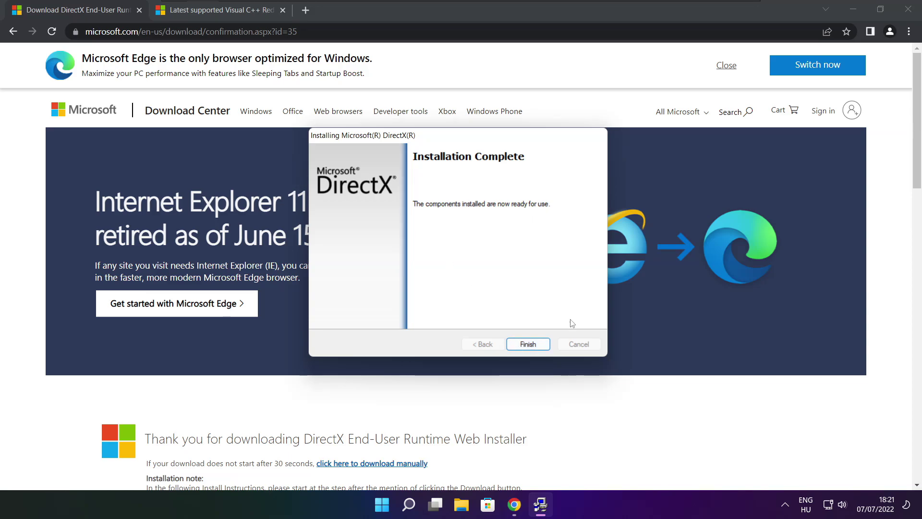
- Close the finished DirectX installer and its download tab, returning to the Microsoft downloads page
left_click(535, 346)
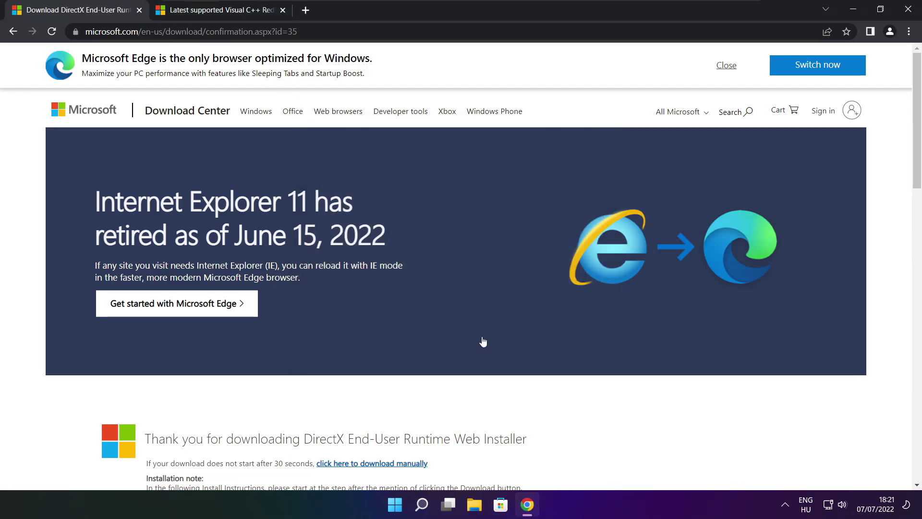
left_click(139, 11)
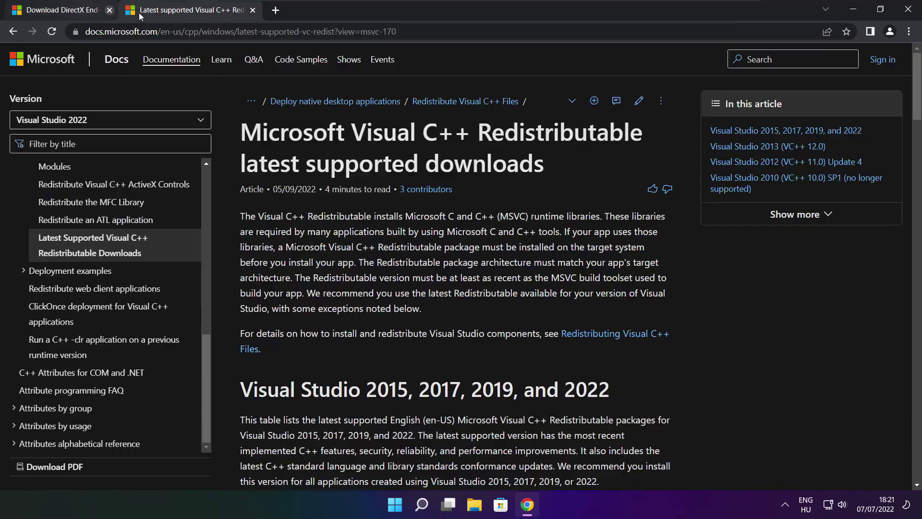
key("ctrl+l")
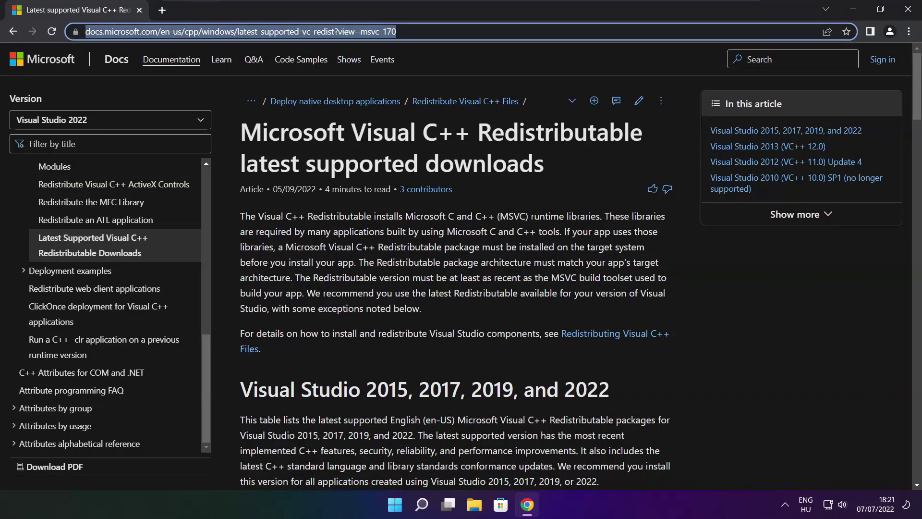
key("End")
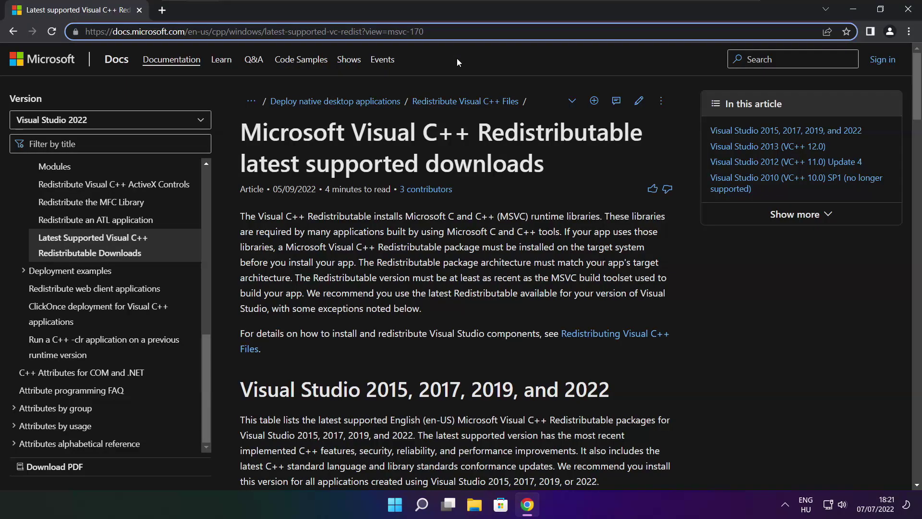
left_click(456, 58)
left_click_drag(917, 87, 912, 134)
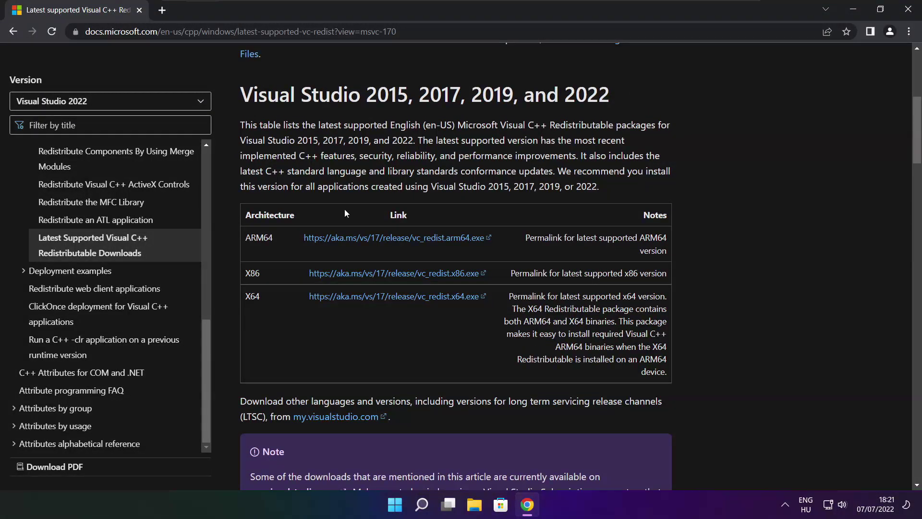
- Download the ARM64, x86 and x64 vc_redist installers from the table
left_click_drag(245, 238, 618, 325)
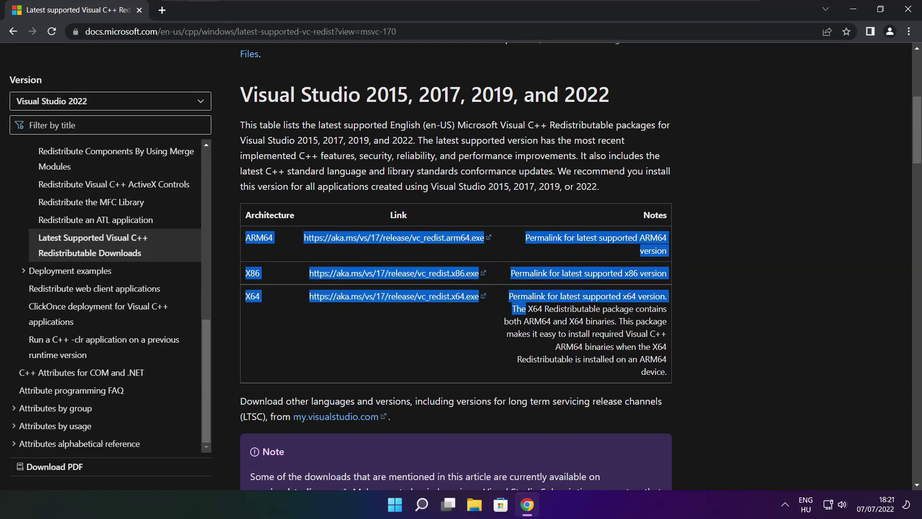
left_click(618, 331)
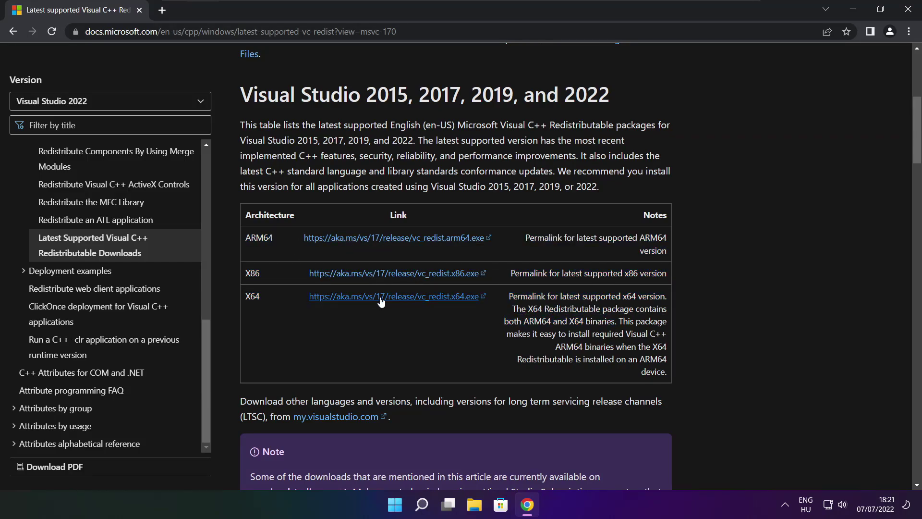
left_click(383, 238)
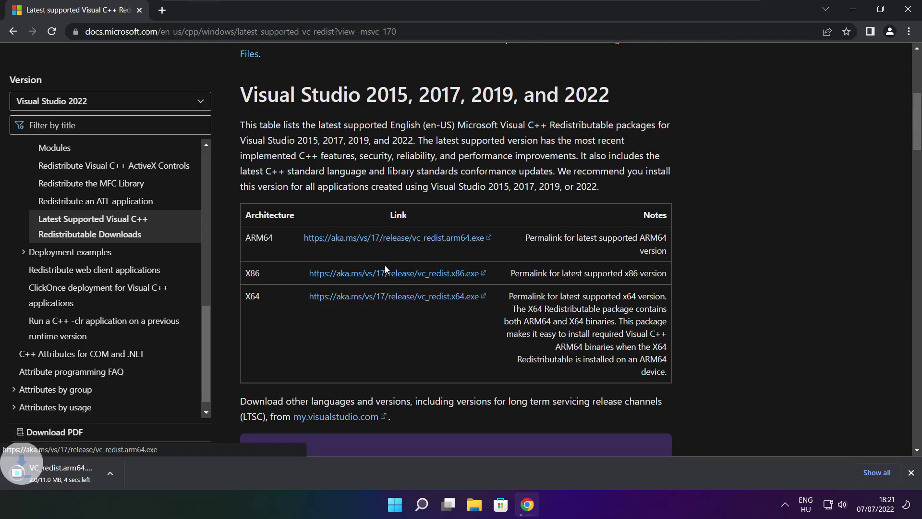
left_click(379, 274)
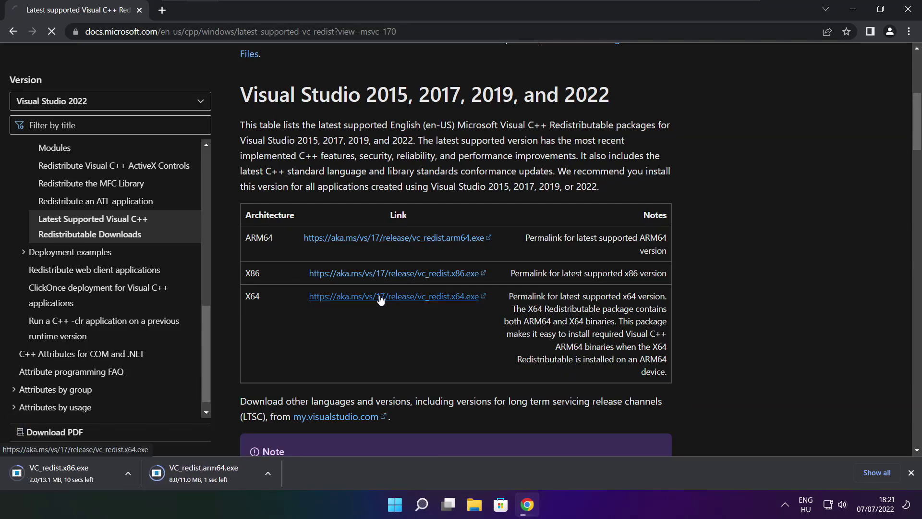
left_click(380, 298)
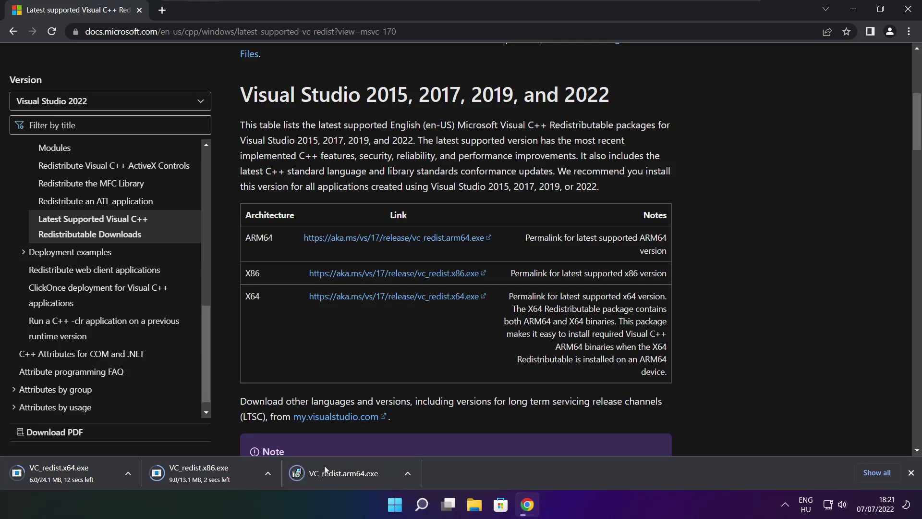
left_click(350, 475)
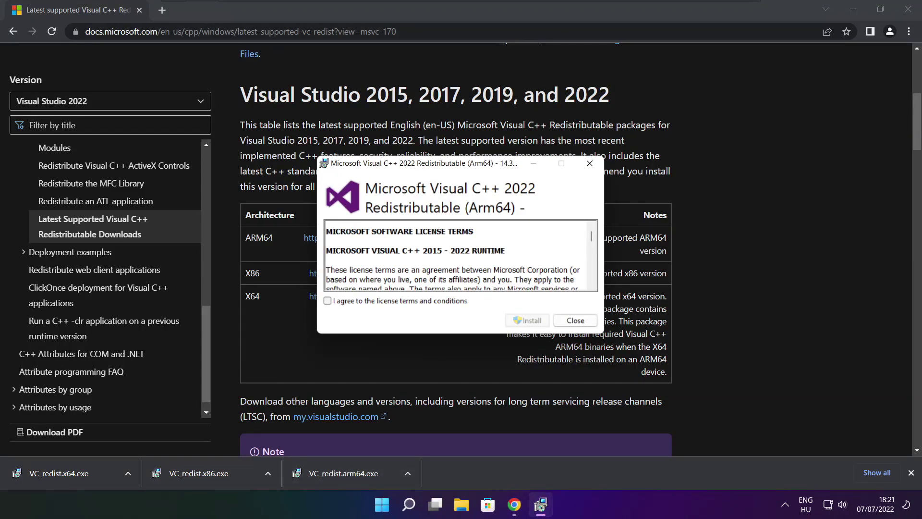
left_click_drag(592, 238, 592, 285)
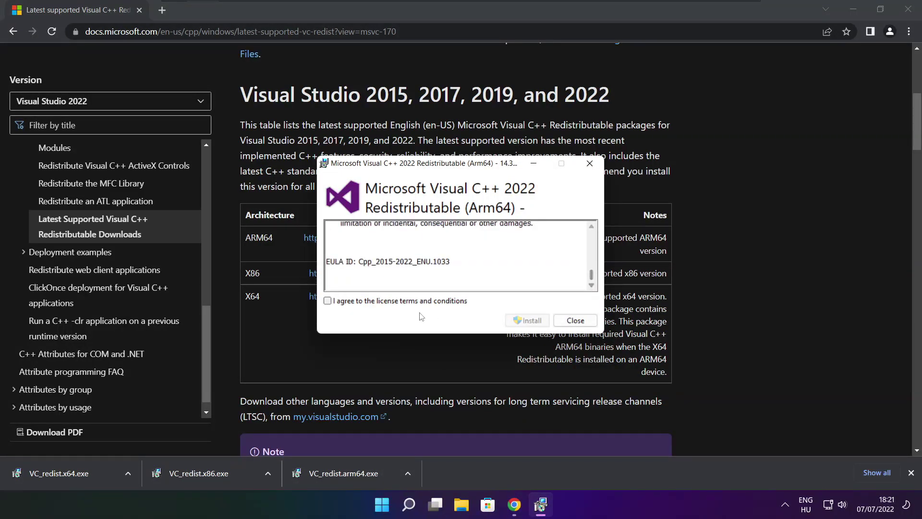
left_click(328, 301)
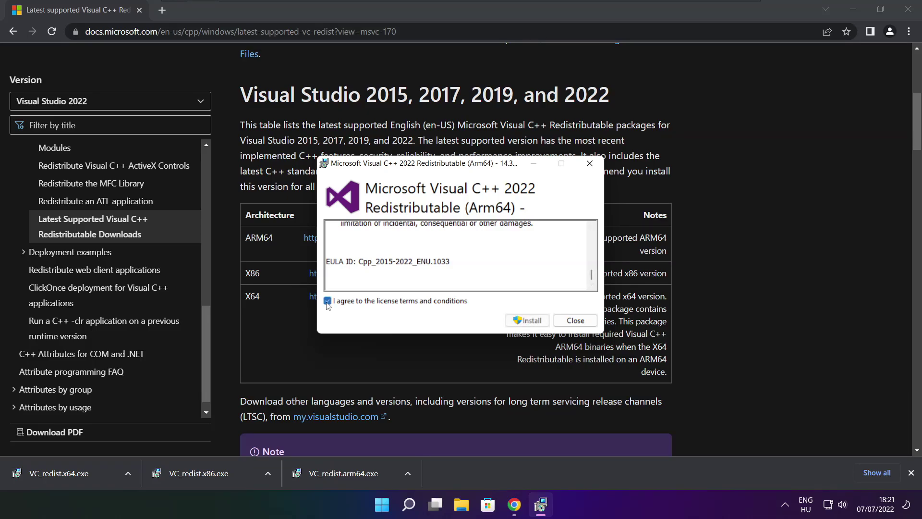
left_click(526, 321)
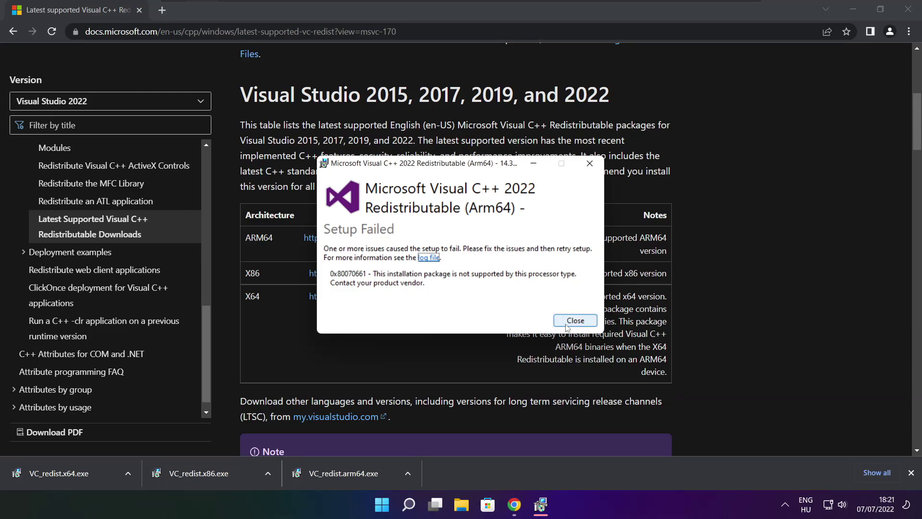
left_click(575, 320)
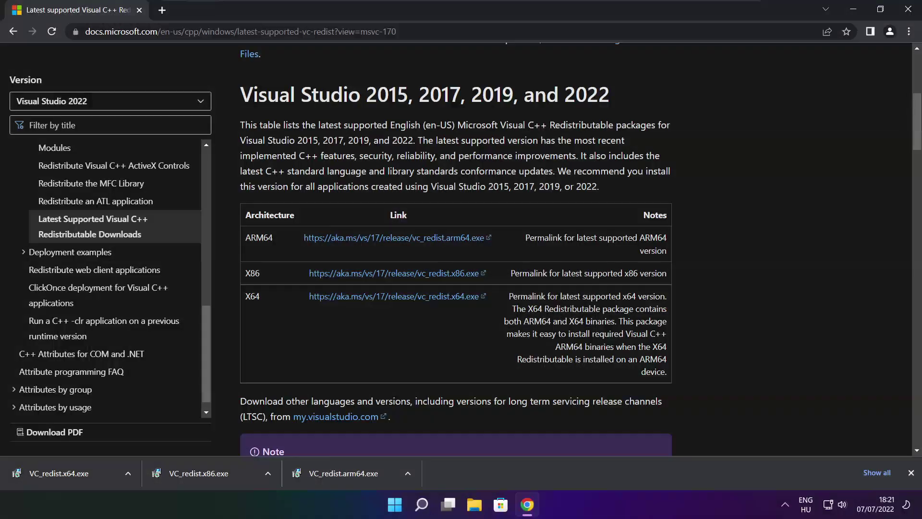
- Run VC_redist.x86.exe, agree to the license, install, and close after Setup Successful
left_click(217, 472)
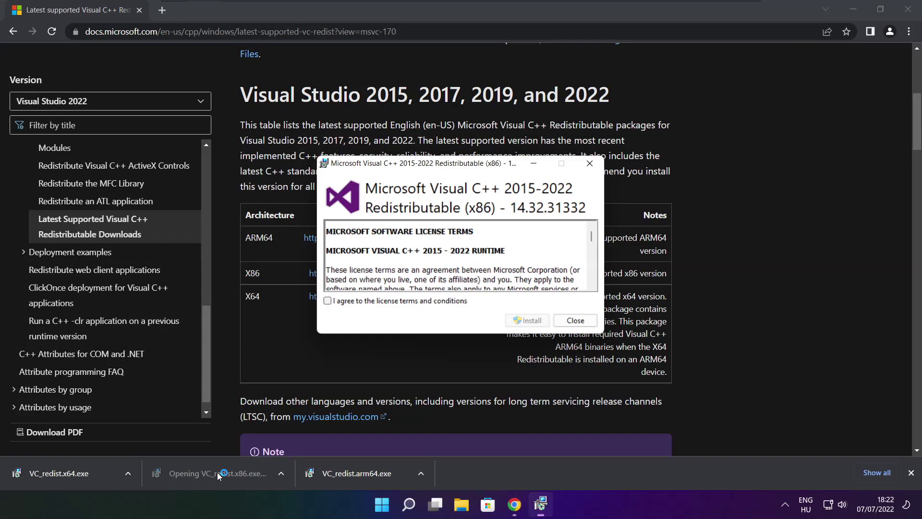
left_click_drag(592, 235, 592, 284)
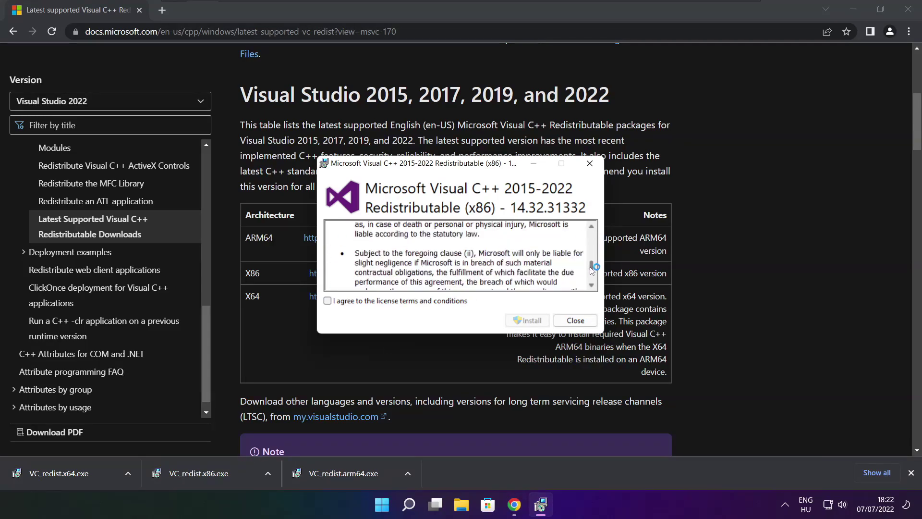
left_click(328, 301)
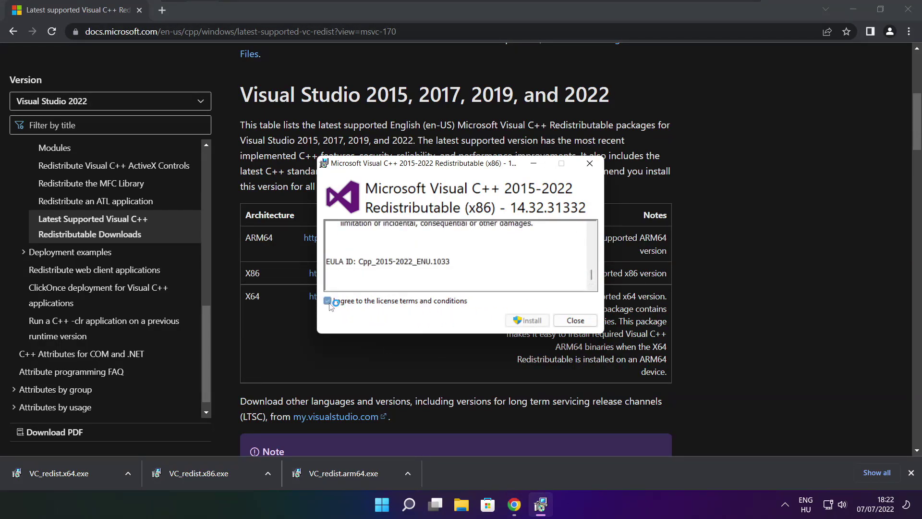
left_click(528, 321)
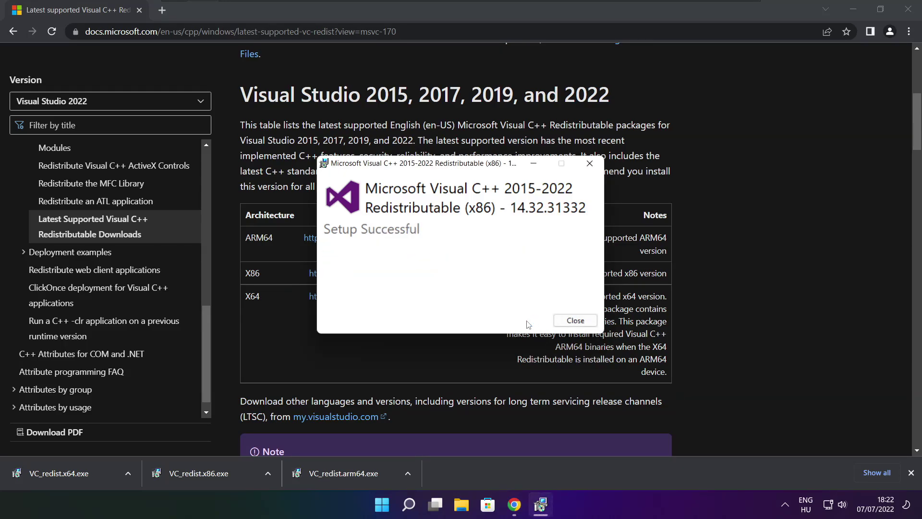
left_click(576, 321)
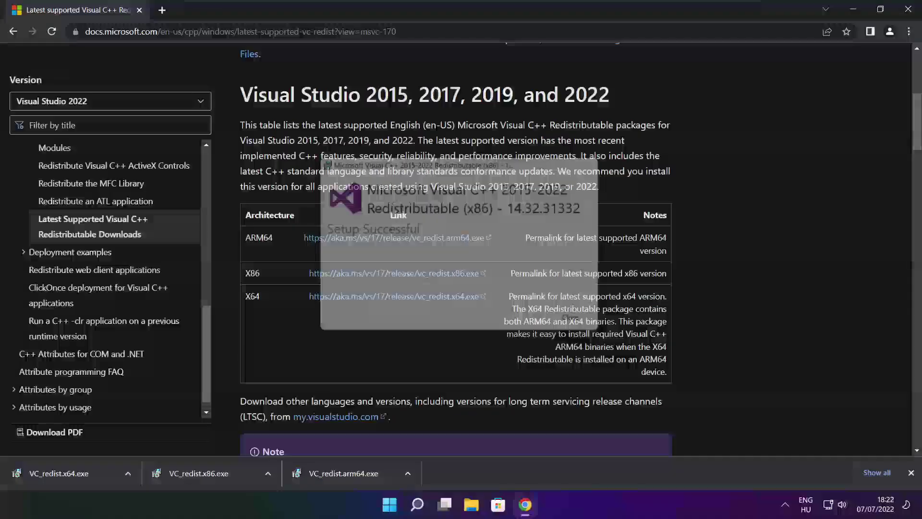
- Run VC_redist.x64.exe, agree to the license, install, and close after Setup Successful
left_click(77, 473)
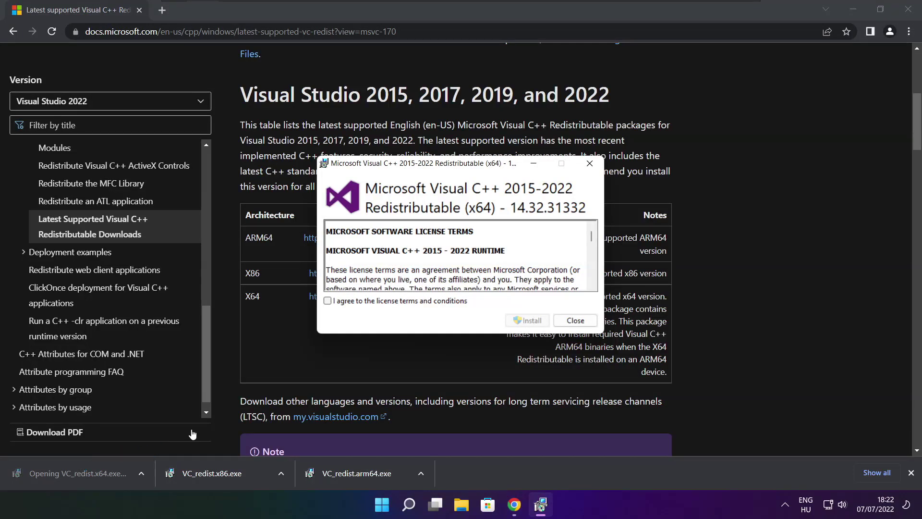
left_click_drag(591, 235, 592, 275)
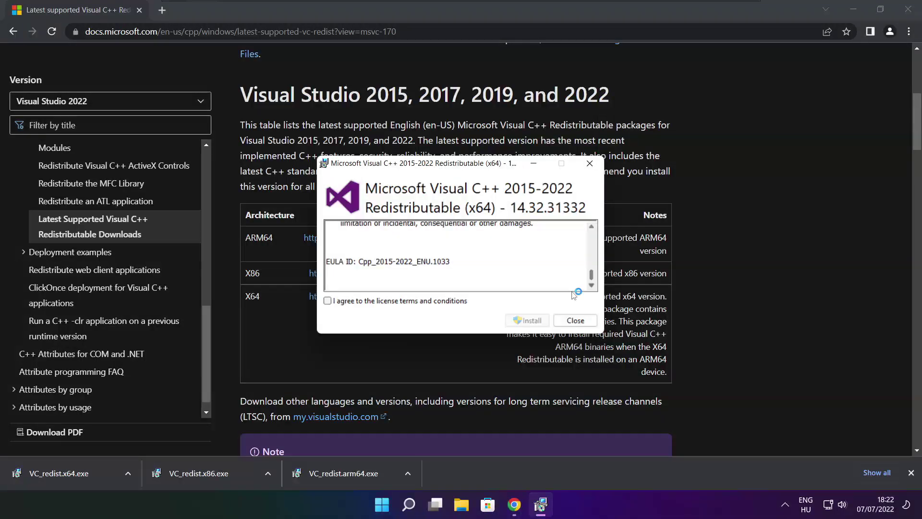
left_click(328, 302)
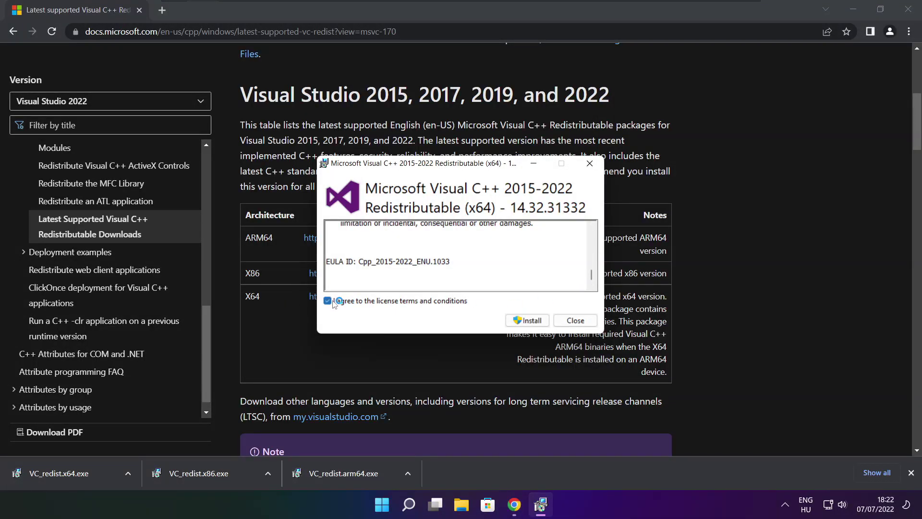
left_click(532, 321)
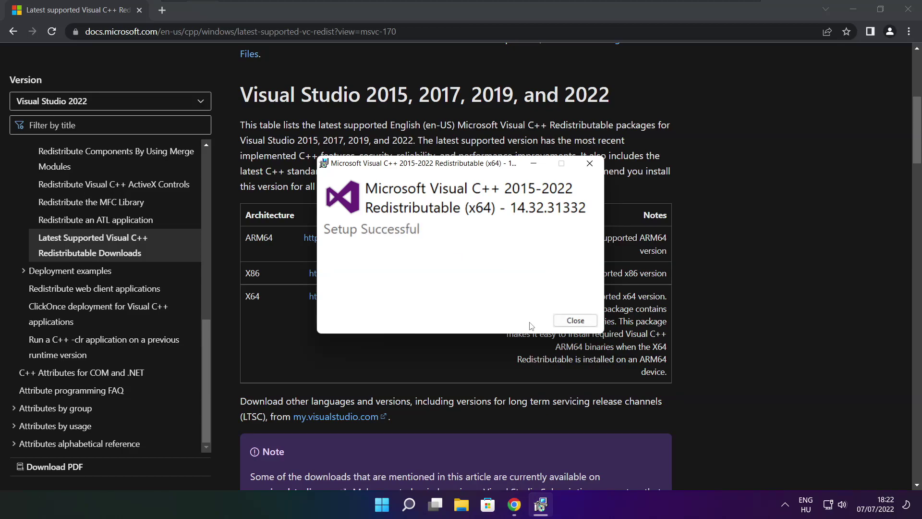
left_click(575, 320)
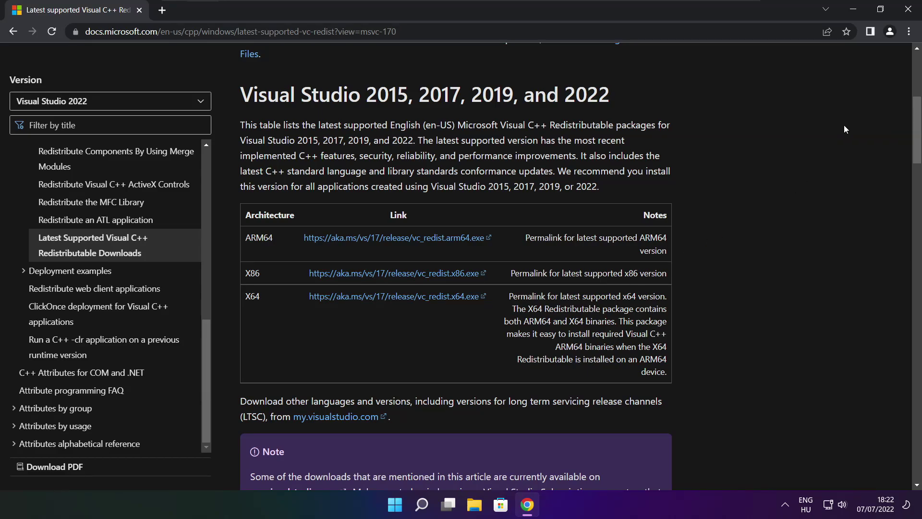
- Close Chrome, then choose Restart from the Start menu power options
left_click(910, 11)
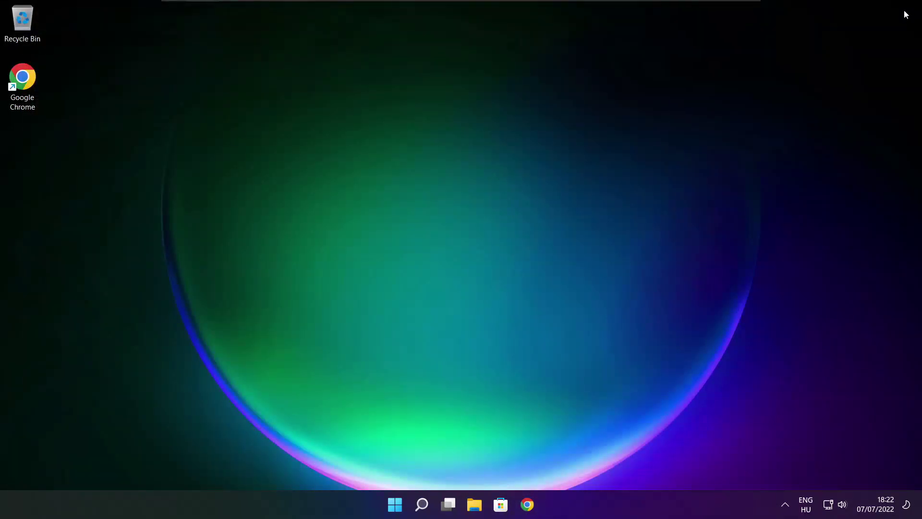
left_click(395, 504)
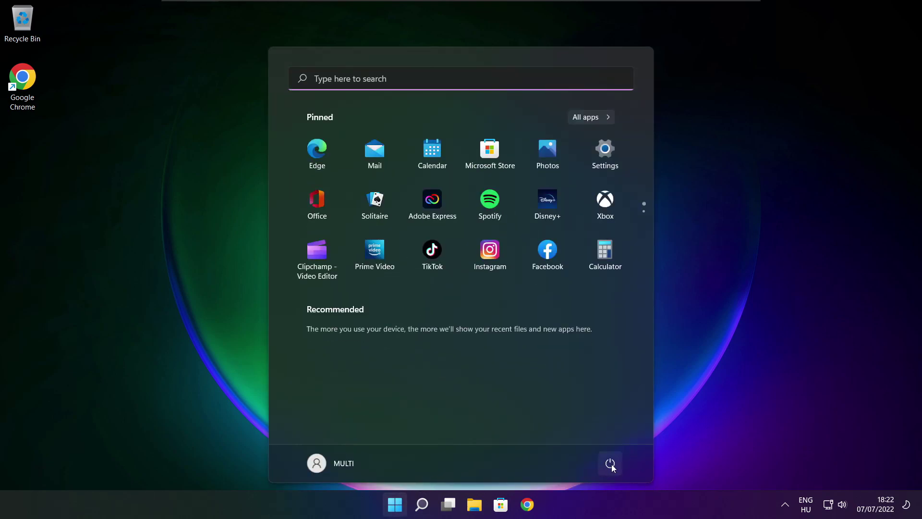
left_click(611, 465)
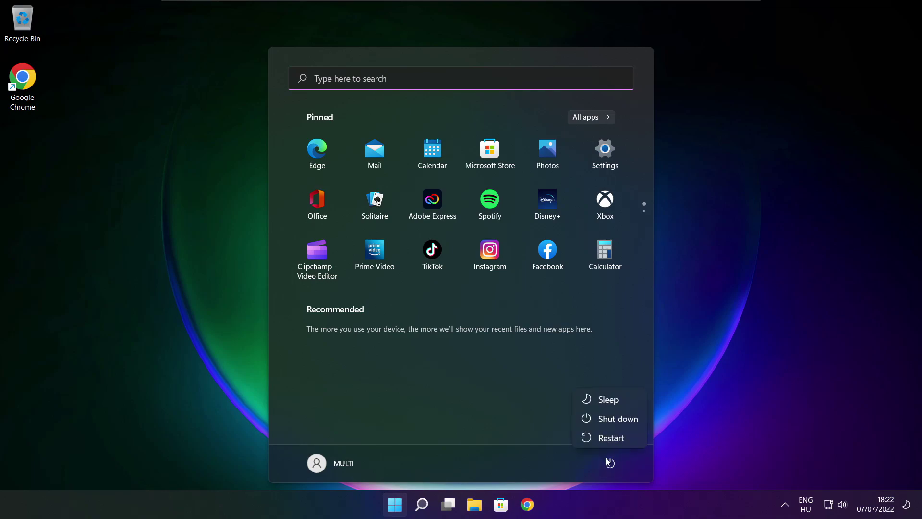
left_click(616, 437)
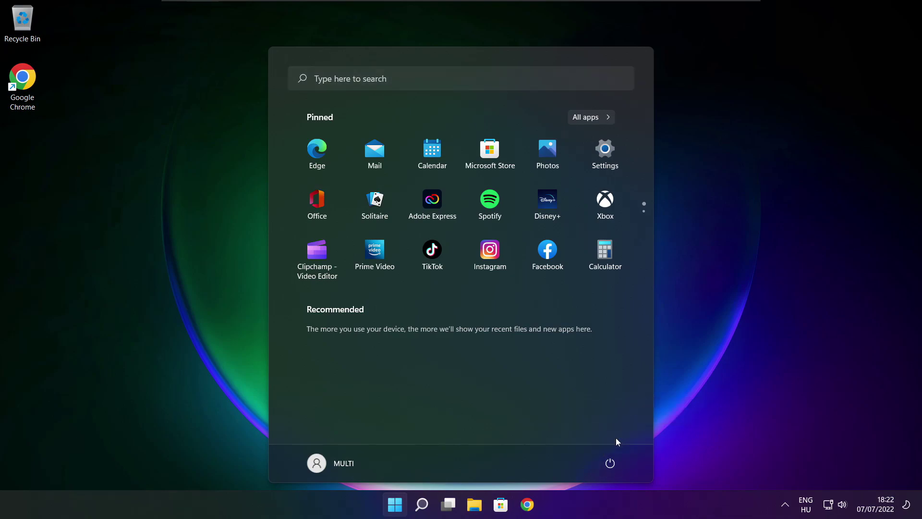